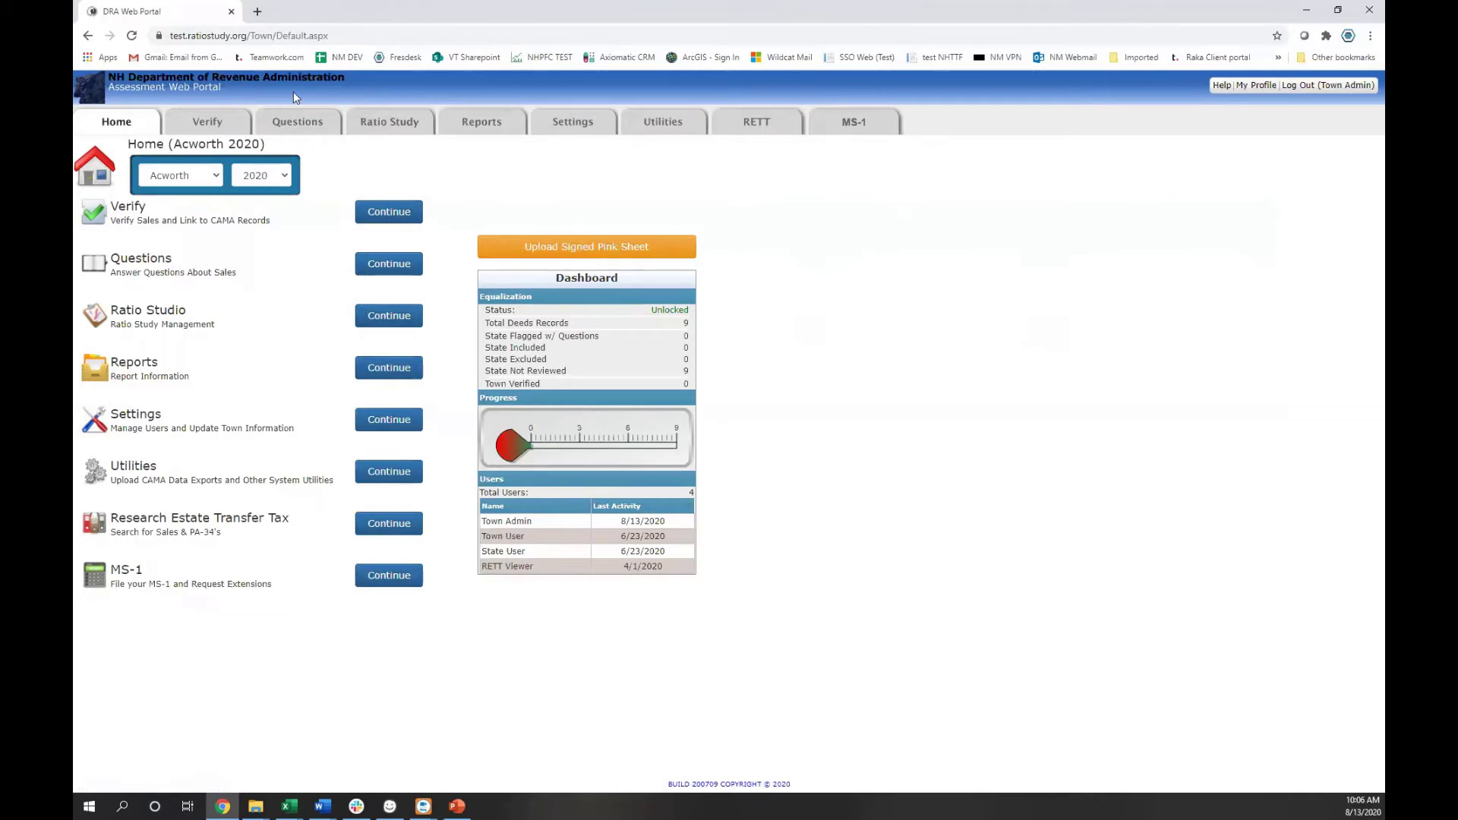
# Open the MS-1 data entry interface and look over the municipal and village files associated with the account
pyautogui.moveTo(115, 221); pyautogui.dragTo(259, 219)
pyautogui.click(259, 218)
pyautogui.click(869, 126)
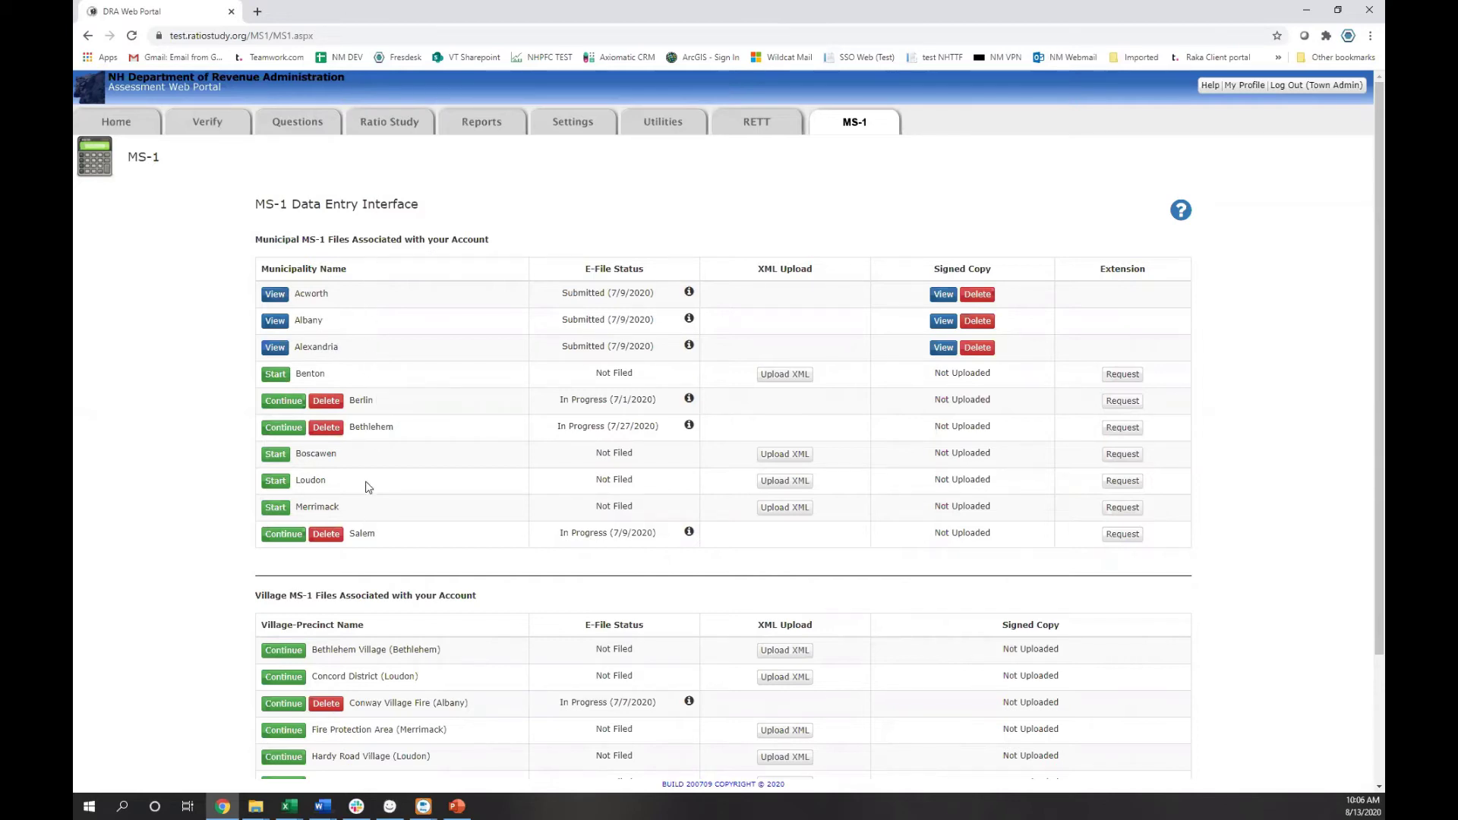
pyautogui.scroll(-3, 370, 485)
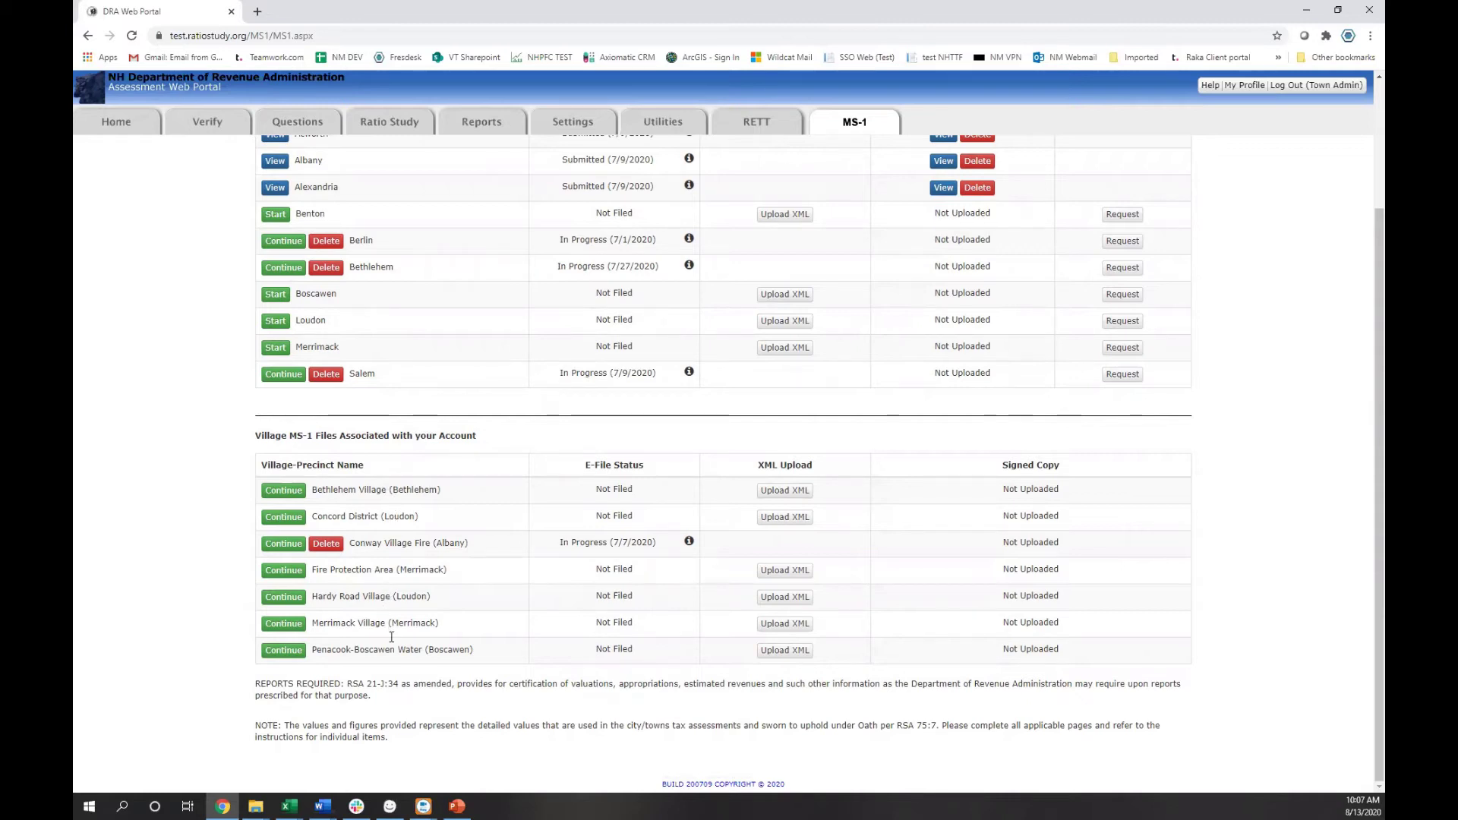
pyautogui.moveTo(390, 490); pyautogui.dragTo(438, 521)
pyautogui.click(416, 515)
pyautogui.click(443, 520)
pyautogui.scroll(1, 440, 485)
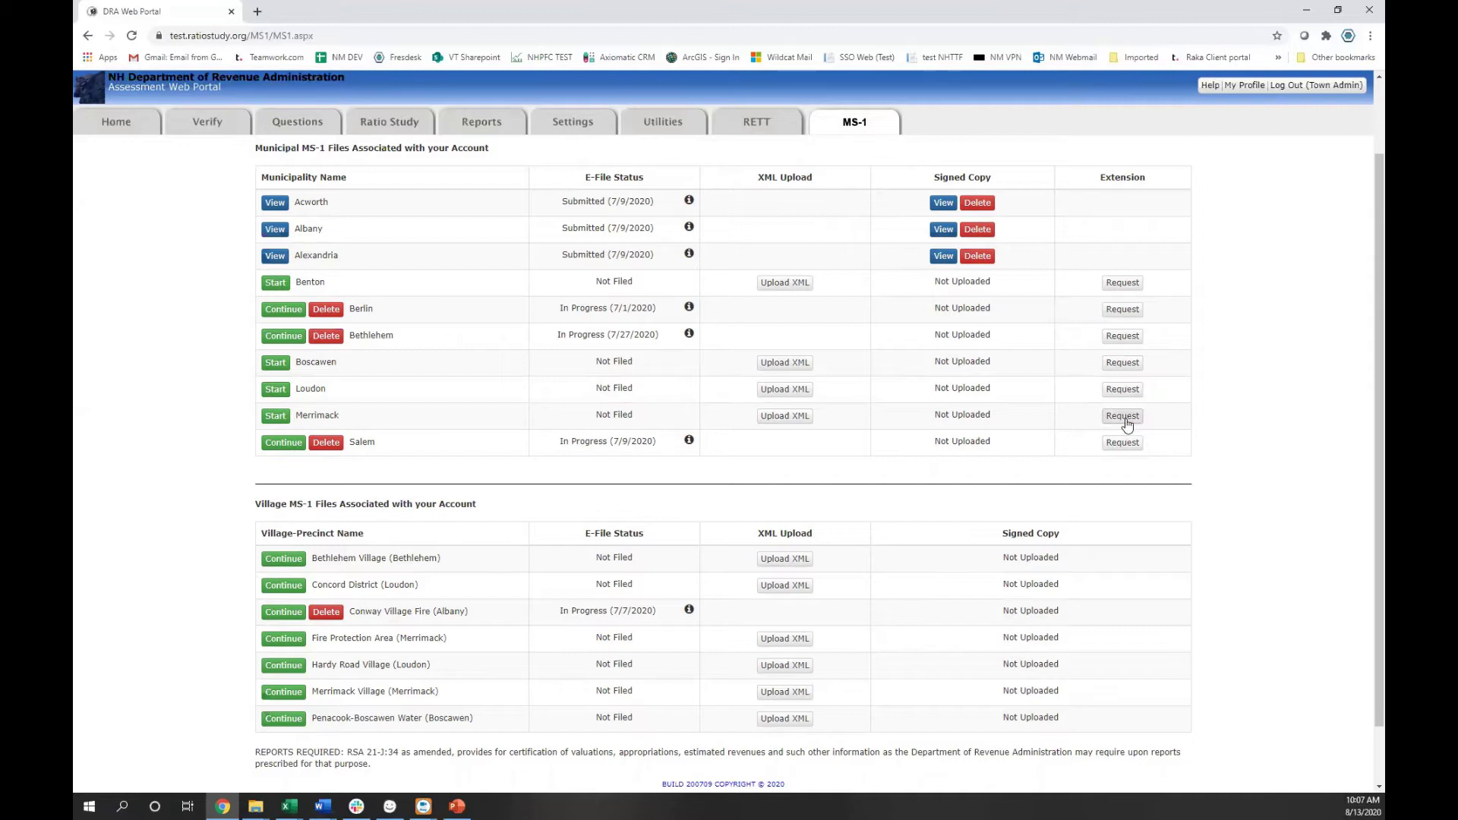
# Start an MS-1 extension request for Loudon with 10/14/2020 as the requested date, then cancel the request
pyautogui.click(1123, 389)
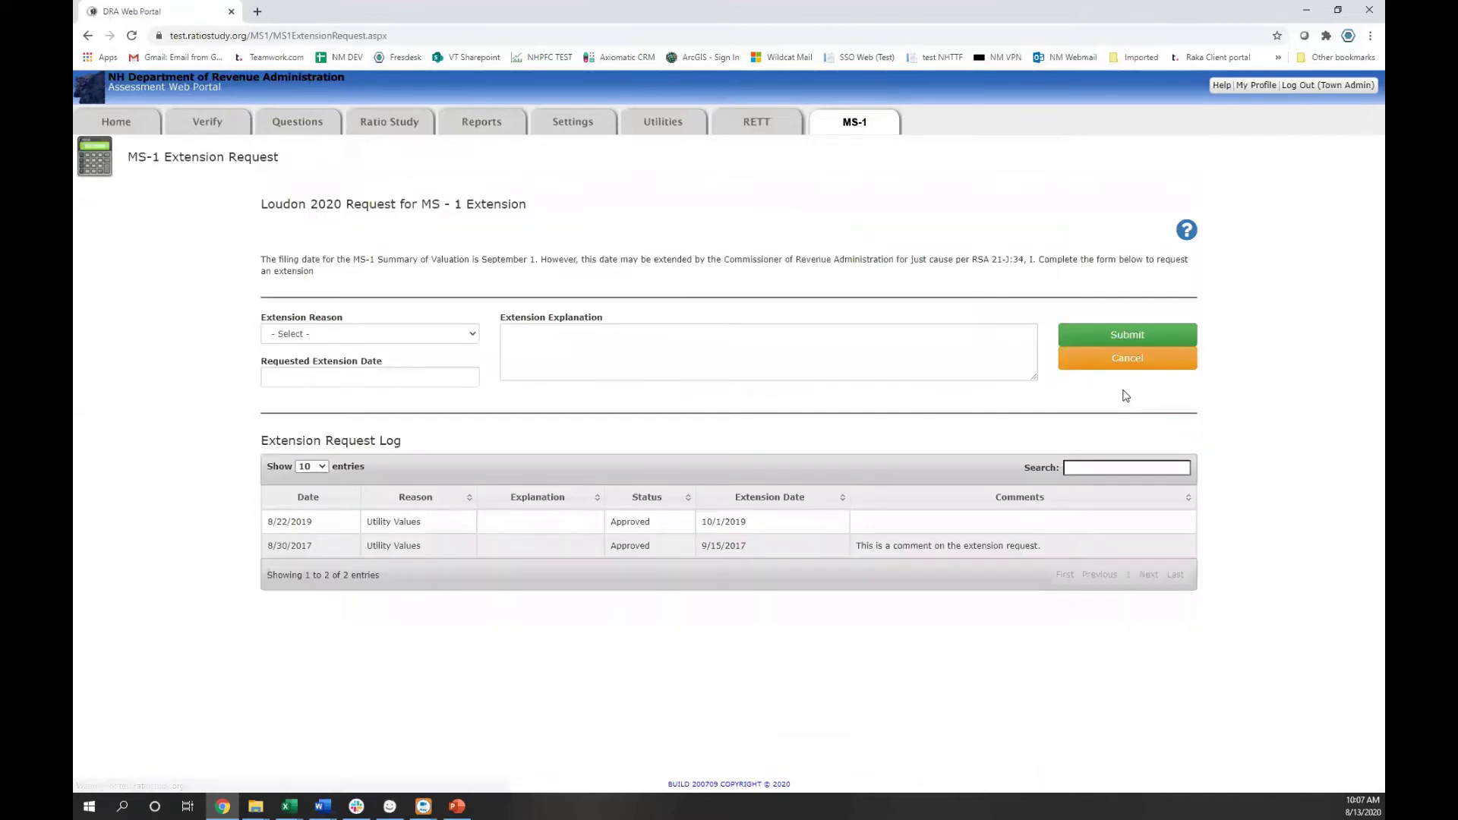
pyautogui.click(474, 335)
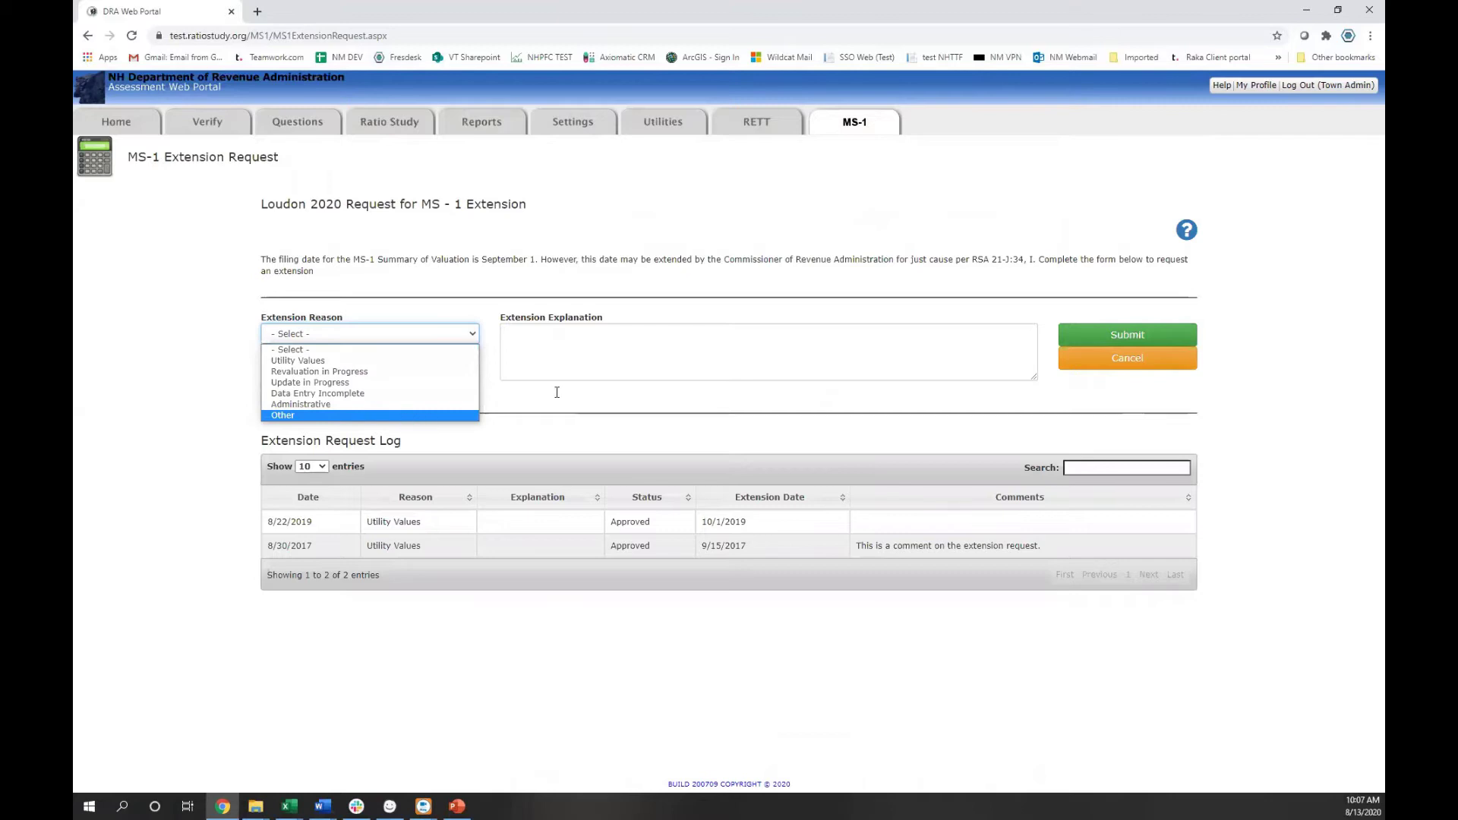
pyautogui.click(610, 343)
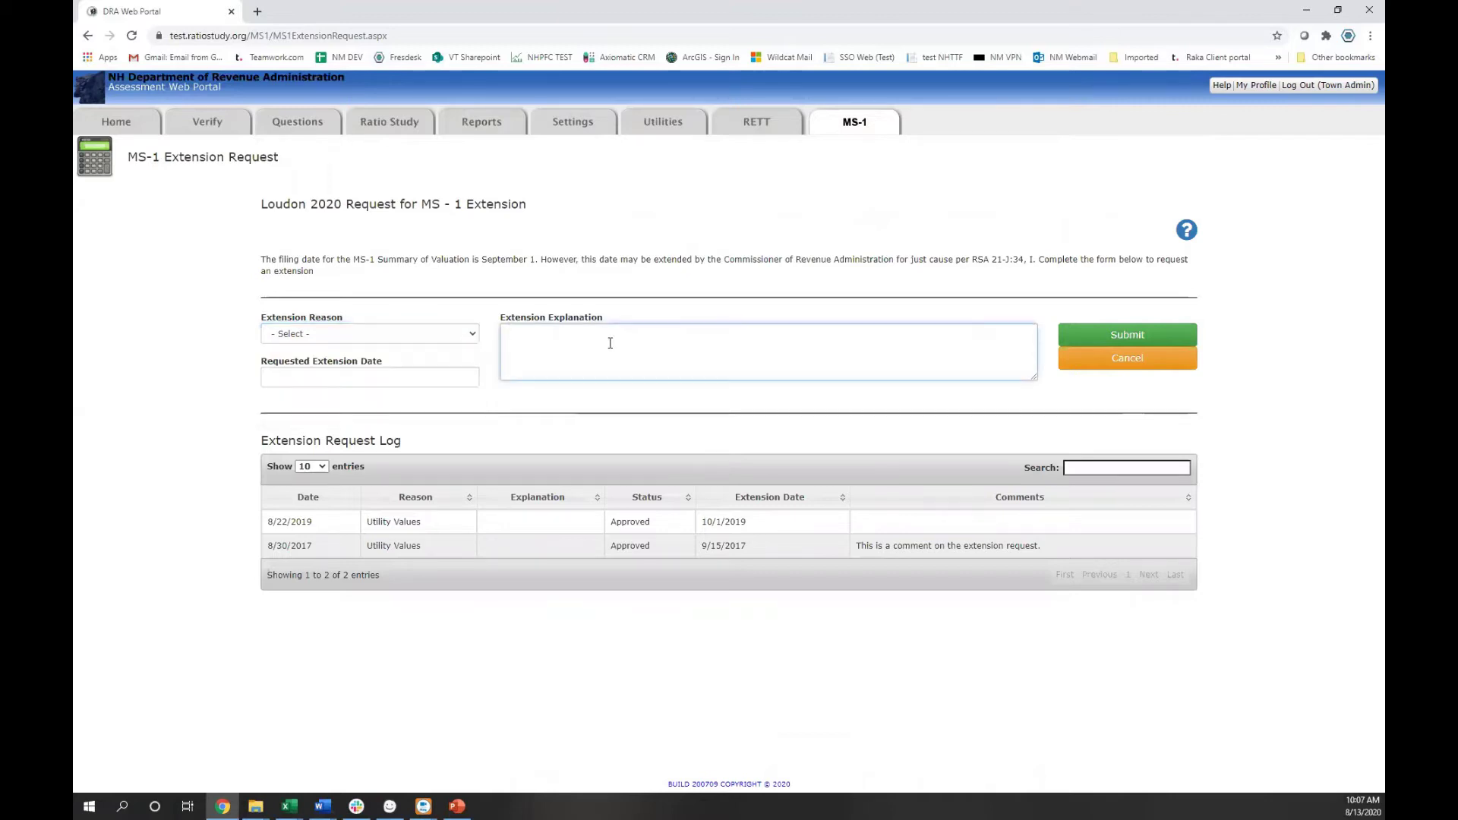
pyautogui.click(407, 384)
pyautogui.click(376, 396)
pyautogui.click(376, 396)
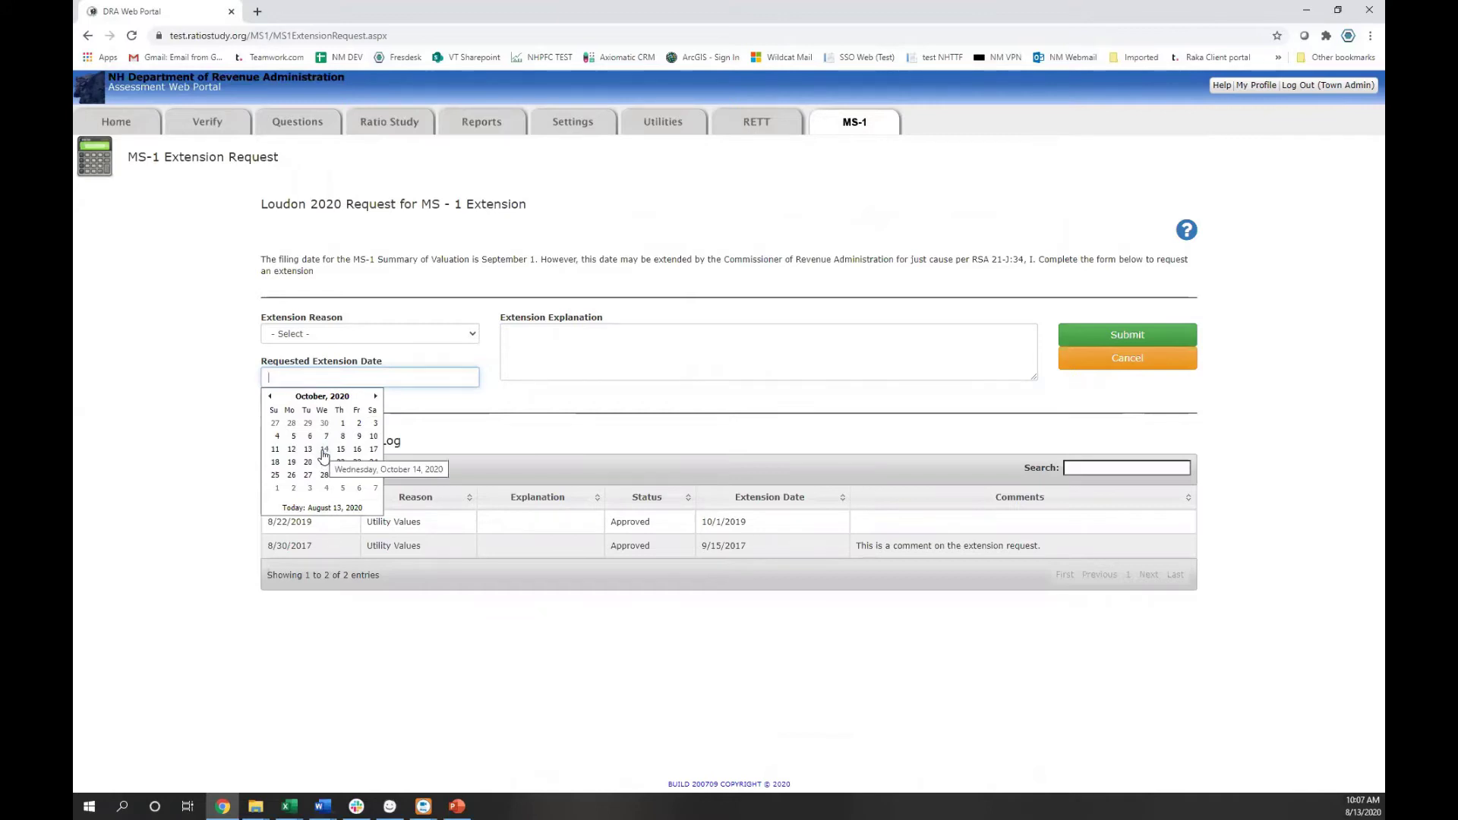
pyautogui.click(325, 450)
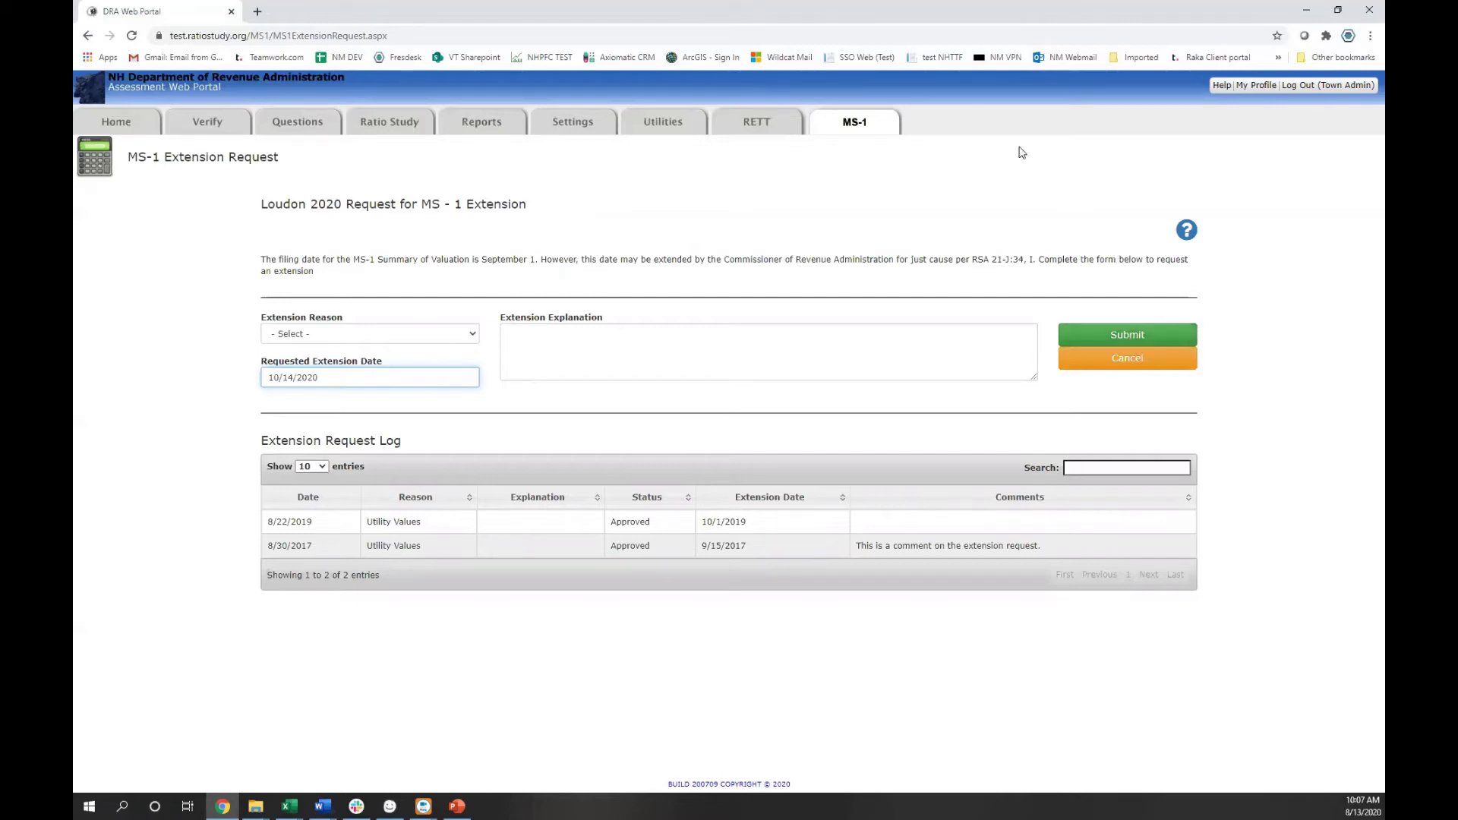
pyautogui.click(1109, 373)
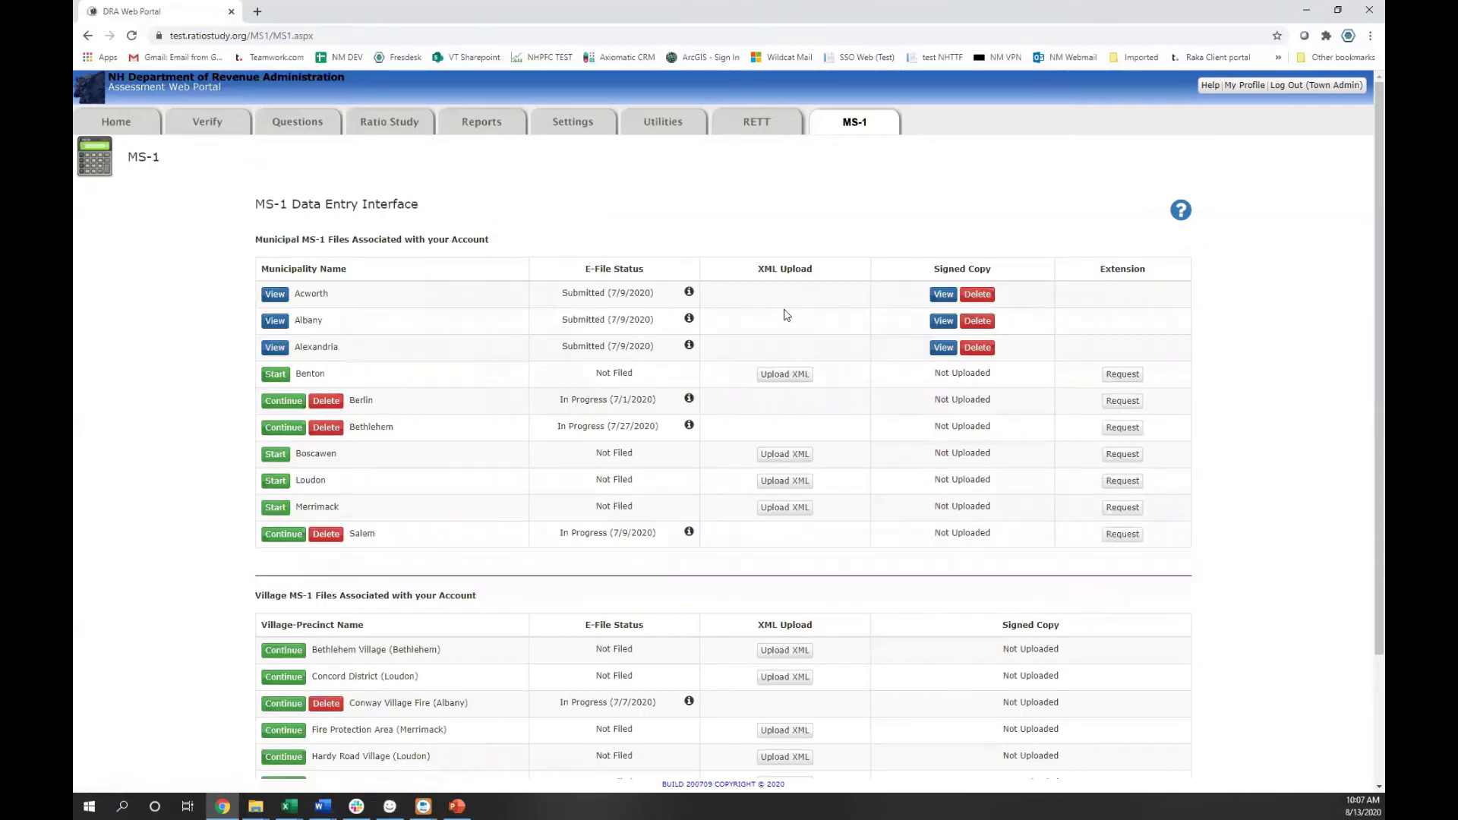
# Start Merrimack's MS-1 and add an electric company line for BRIAR HYDRO ASSOCIATES
pyautogui.click(277, 508)
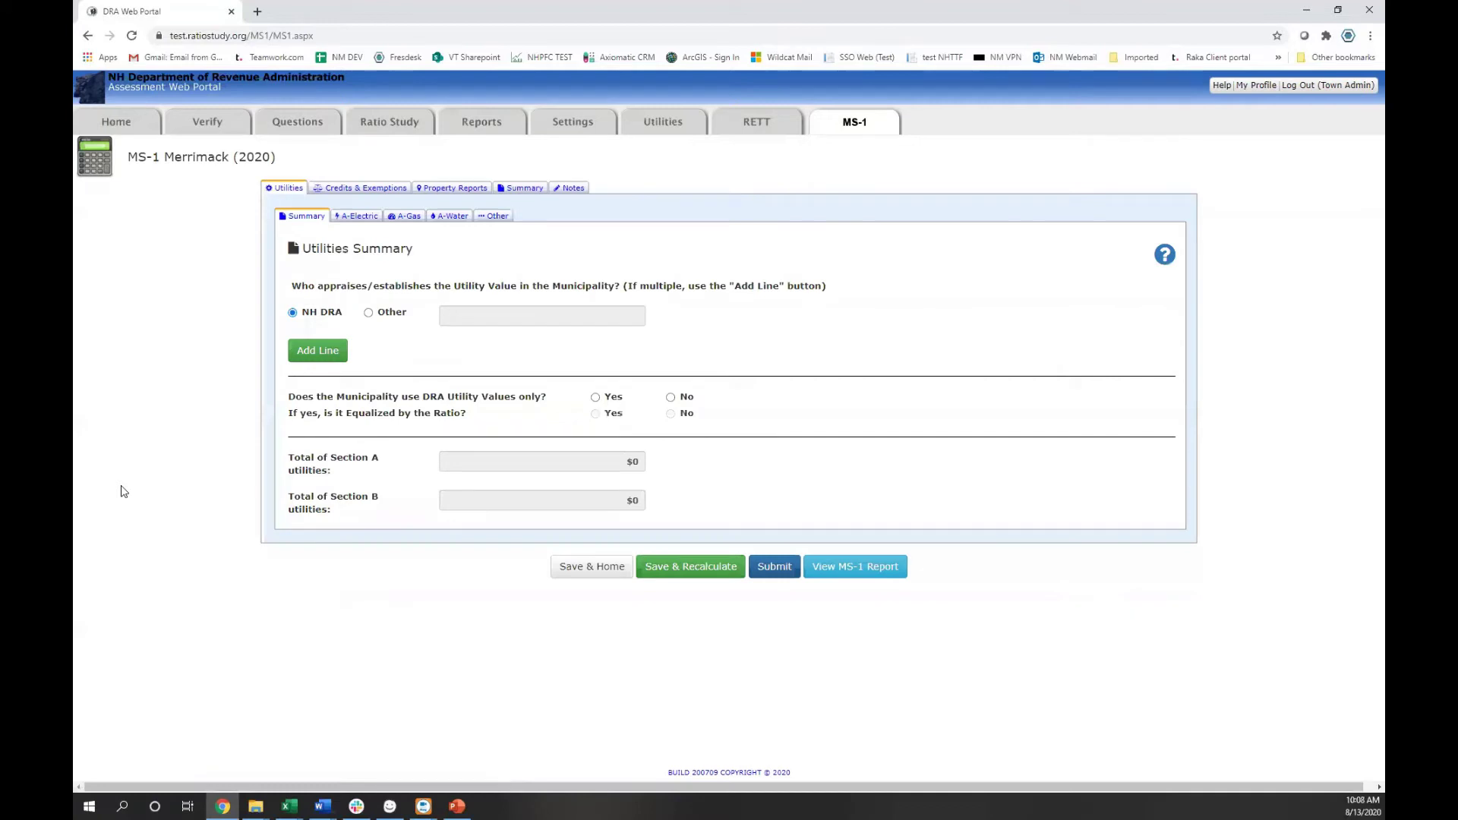
pyautogui.click(354, 218)
pyautogui.click(327, 304)
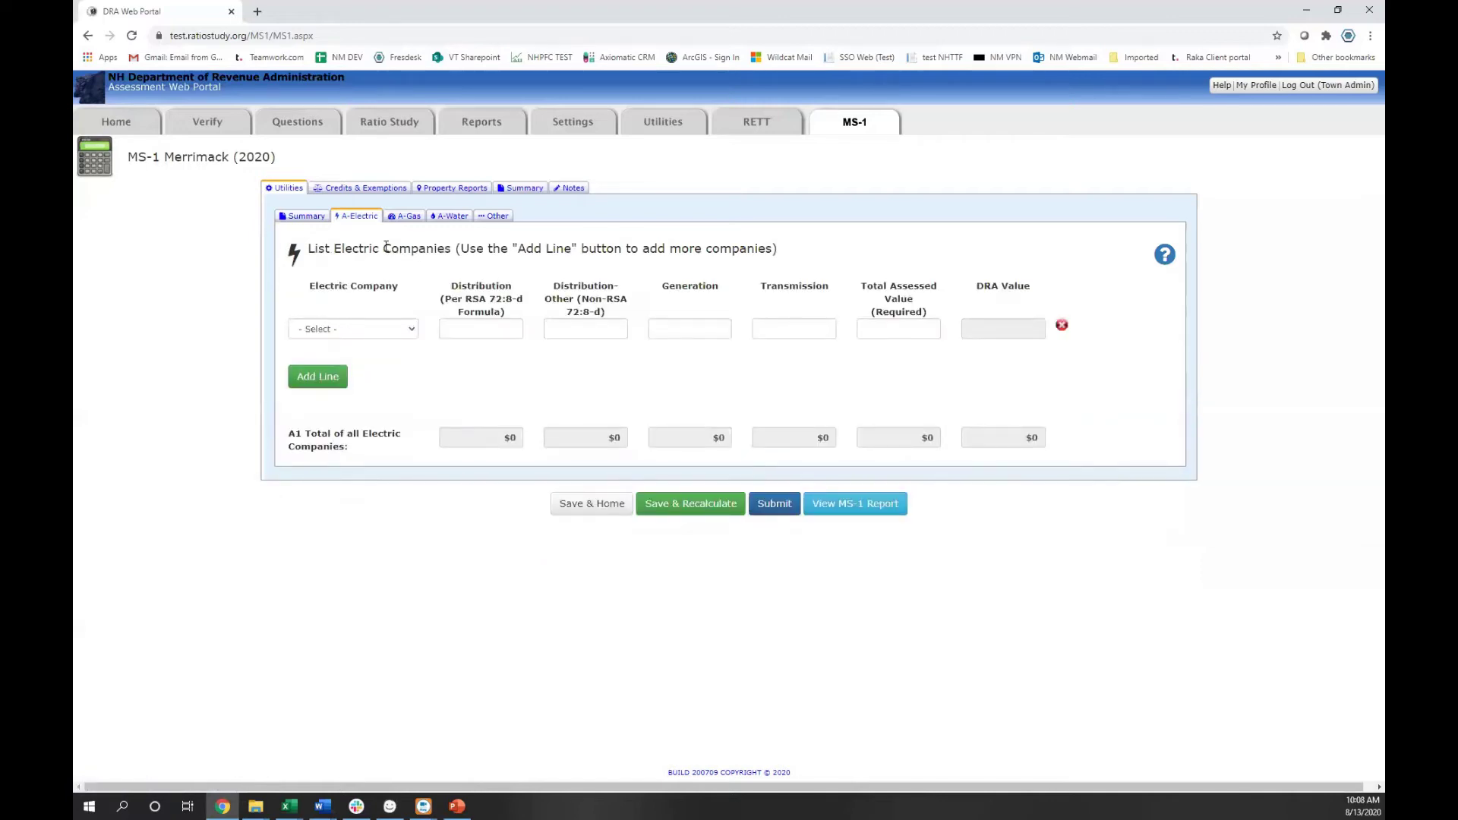
pyautogui.click(403, 329)
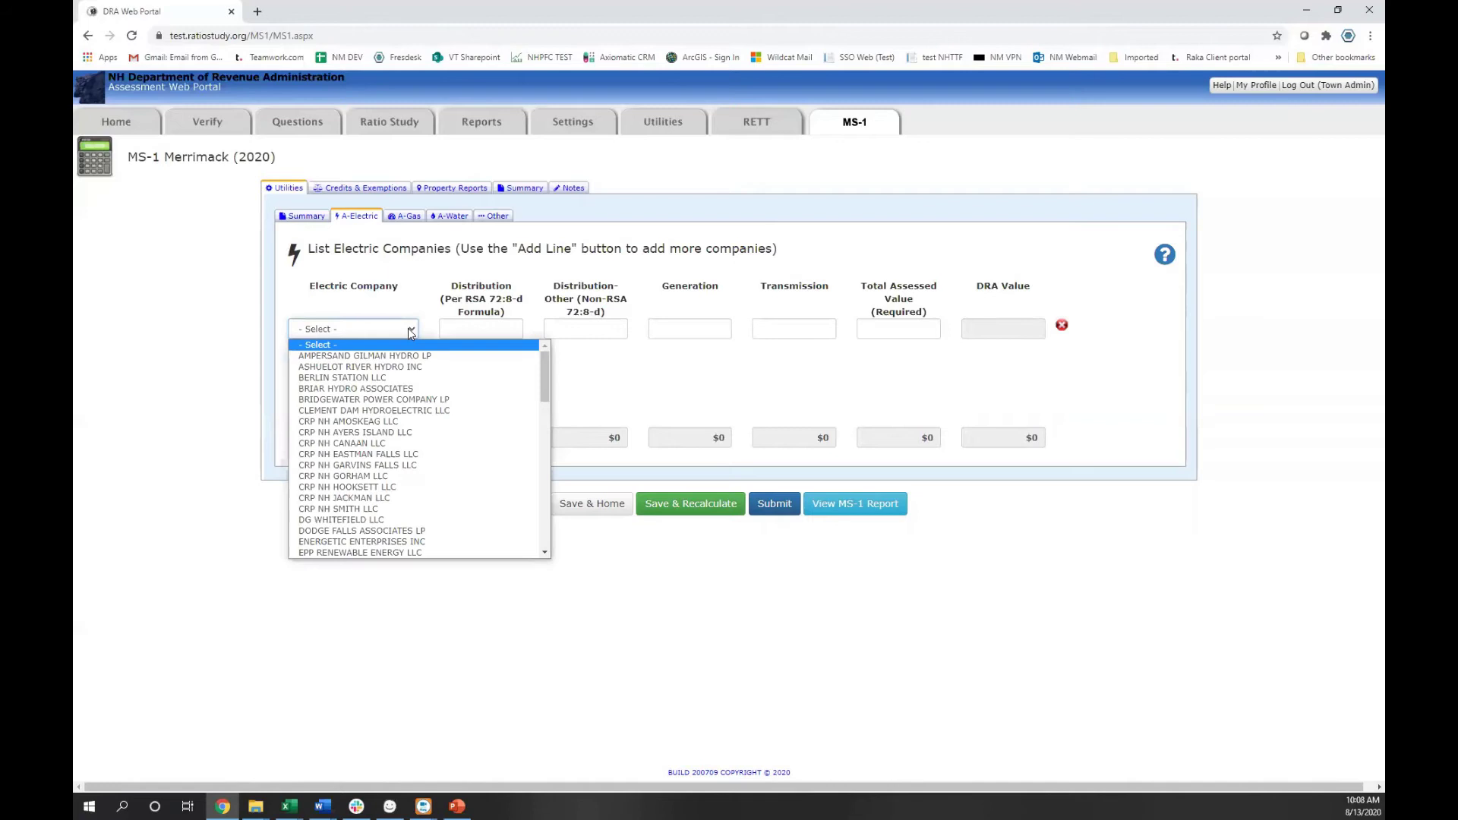
pyautogui.click(407, 388)
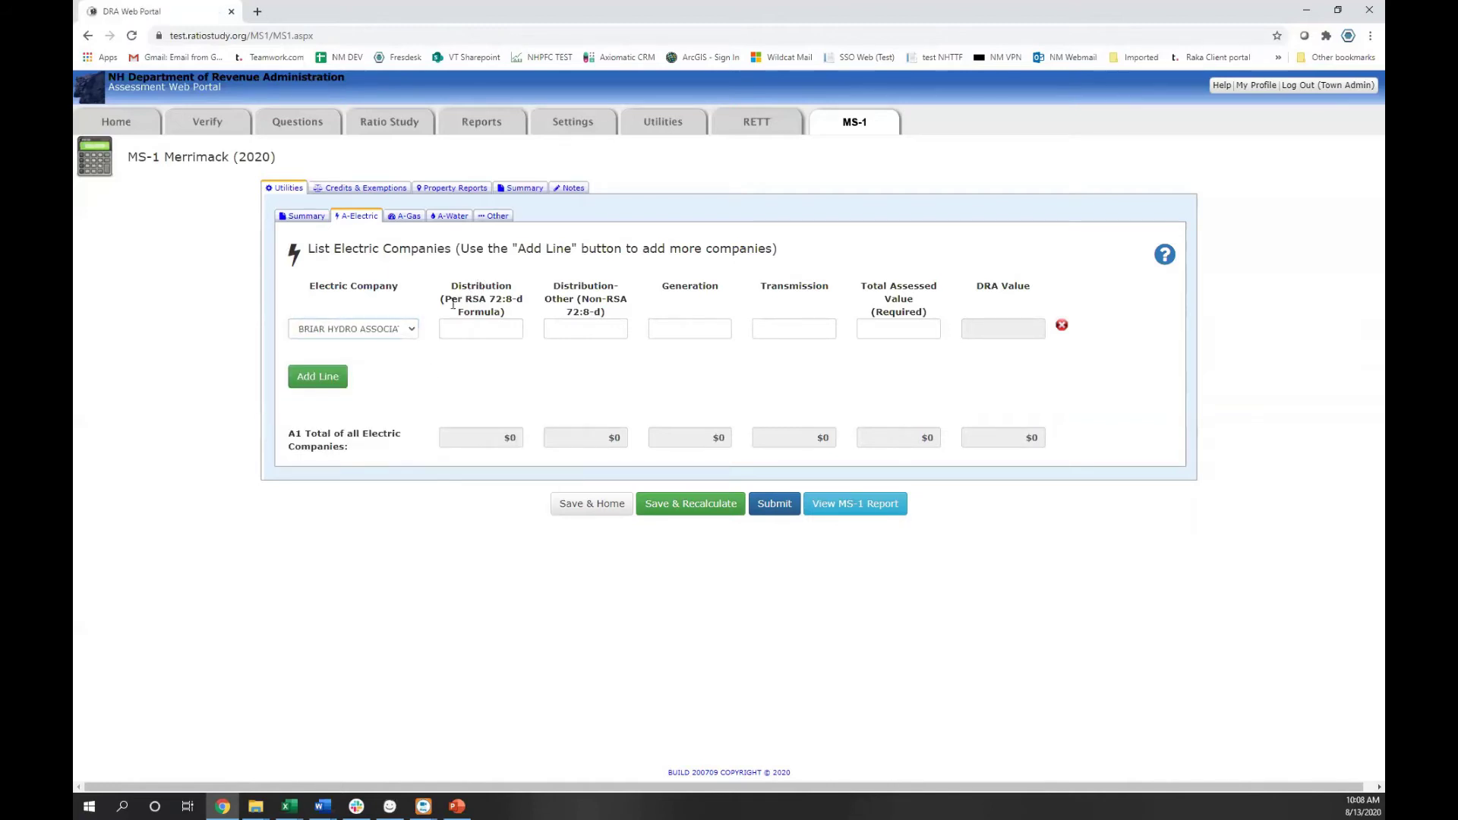
# Look over the electric company's value fields and the gas, water and other utility company sections
pyautogui.click(480, 329)
pyautogui.click(596, 328)
pyautogui.click(706, 327)
pyautogui.click(806, 326)
pyautogui.click(910, 329)
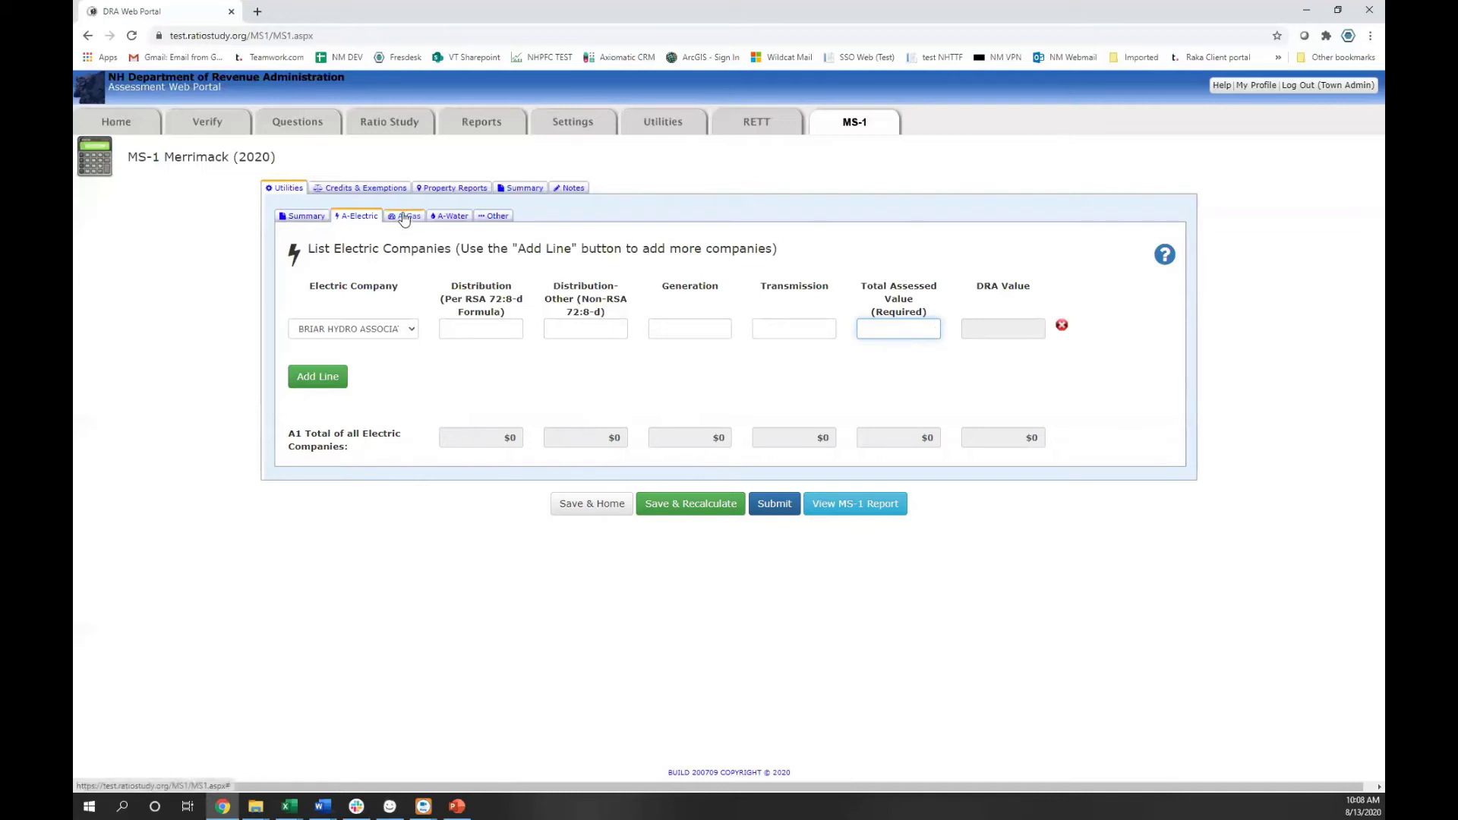
pyautogui.click(404, 218)
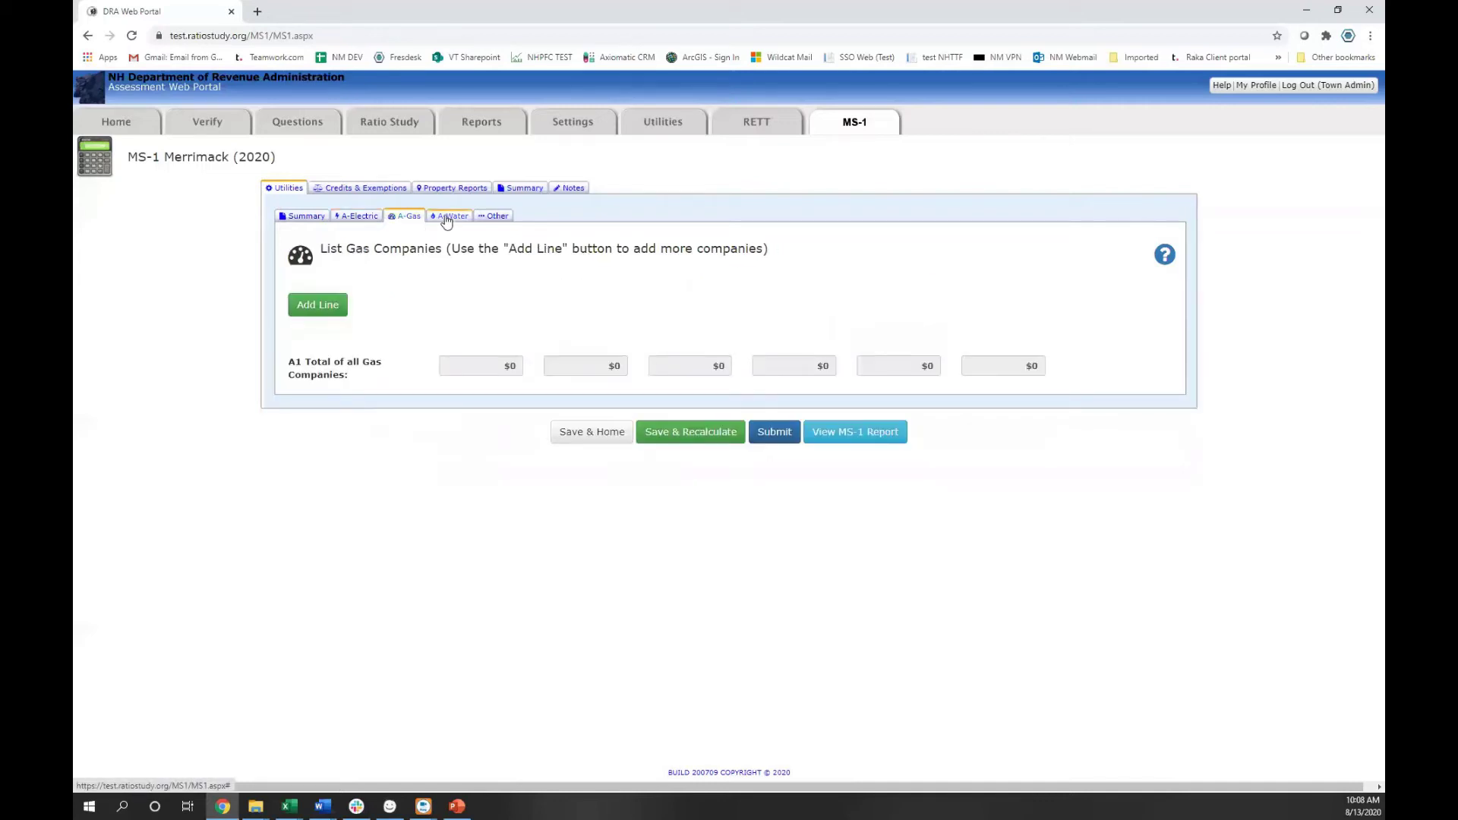
pyautogui.click(446, 220)
pyautogui.click(485, 219)
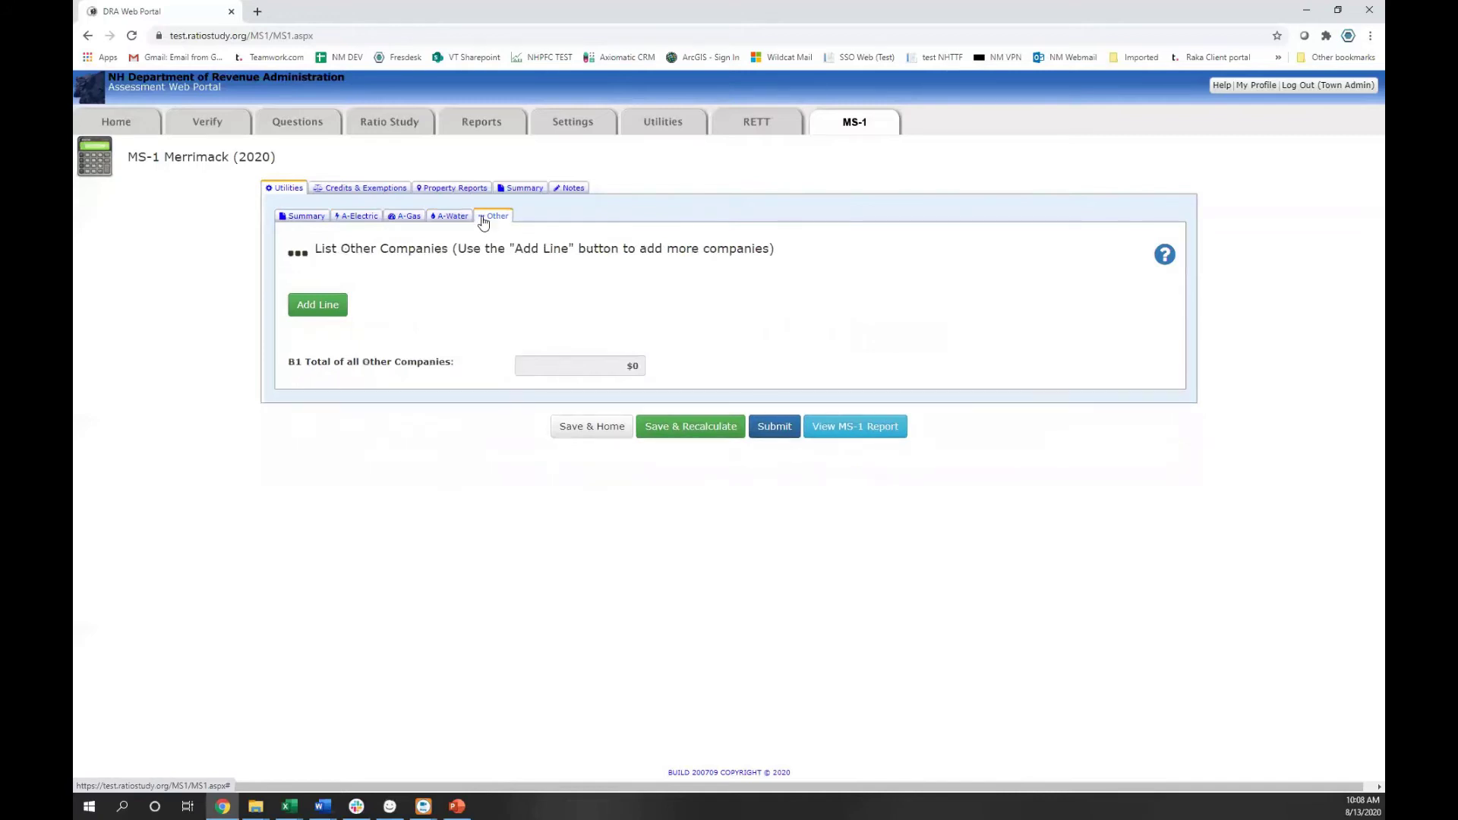
# Examine the amount, number of individuals and estimated tax credit fields for the Veterans' Tax Credit
pyautogui.click(344, 191)
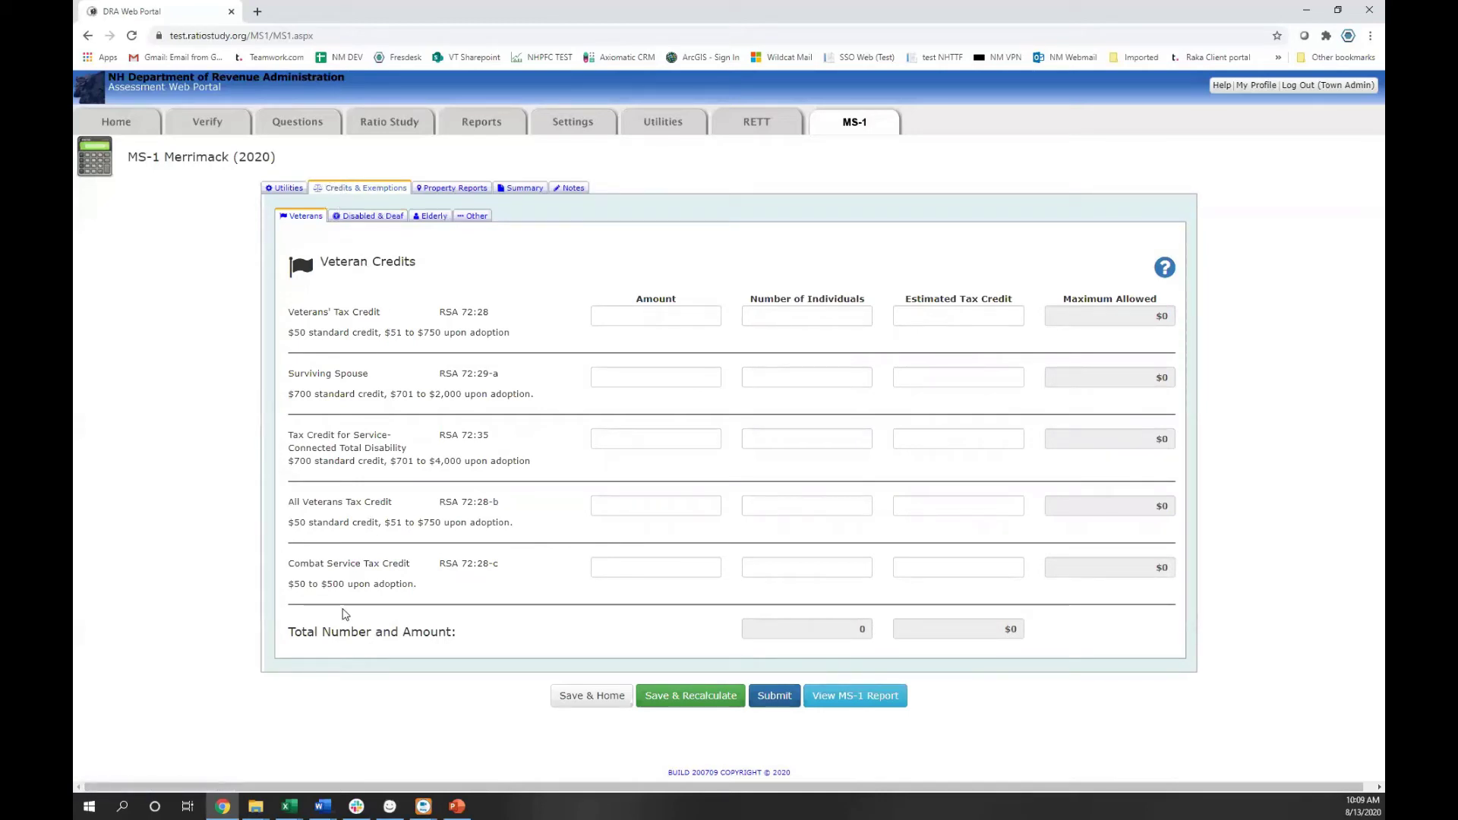
pyautogui.click(652, 320)
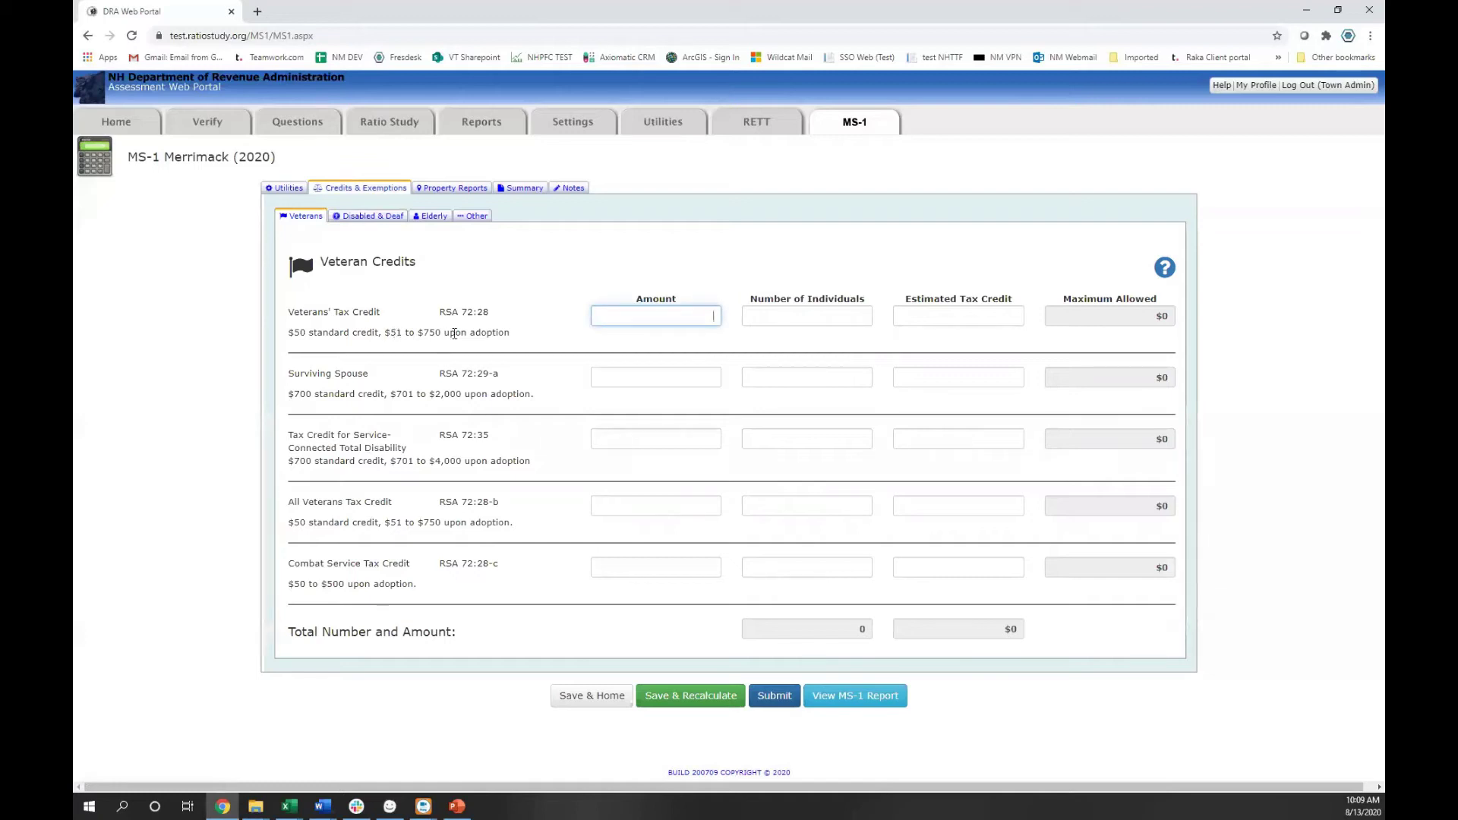
pyautogui.click(838, 316)
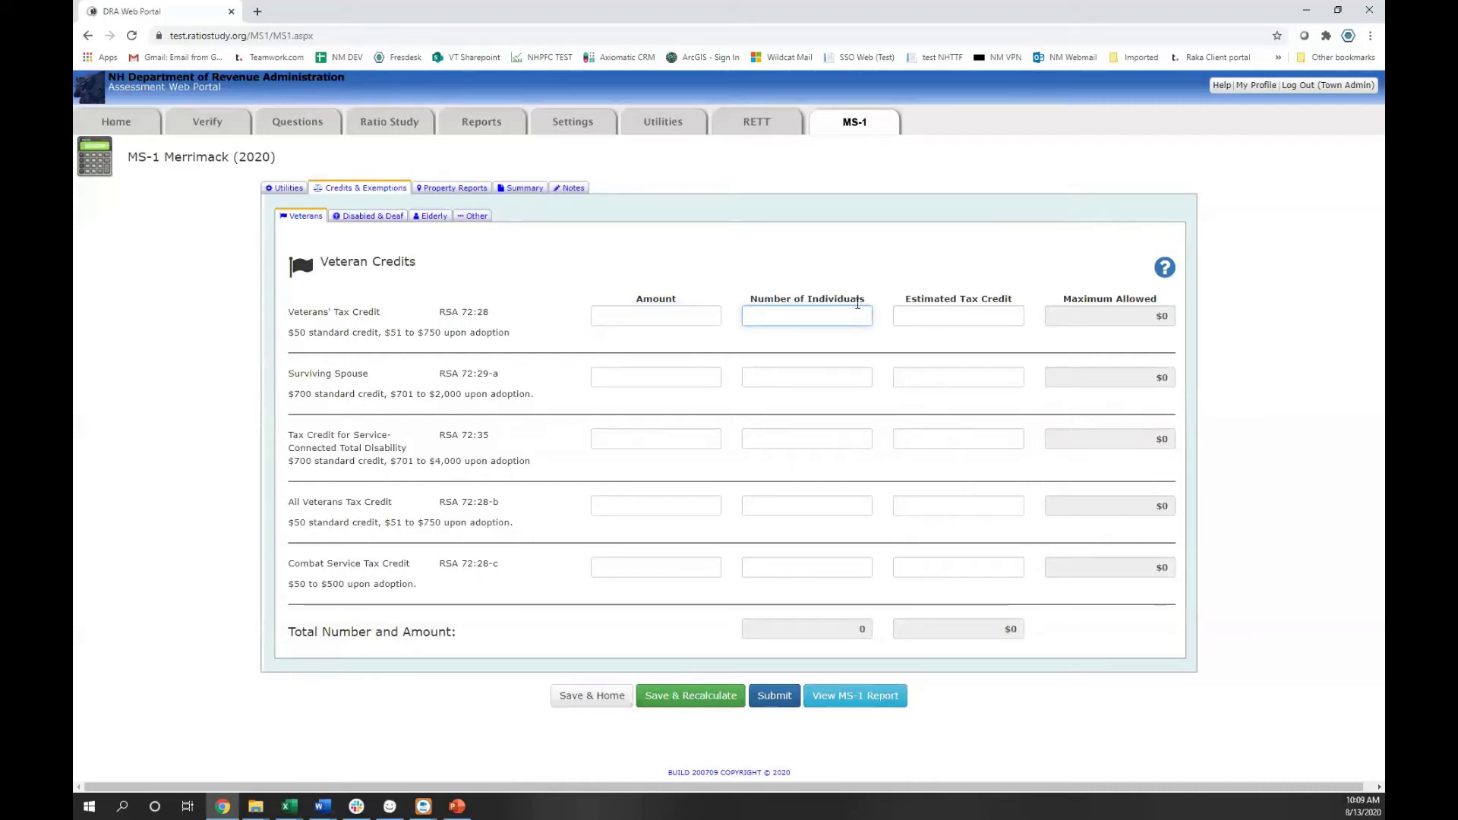
pyautogui.click(978, 317)
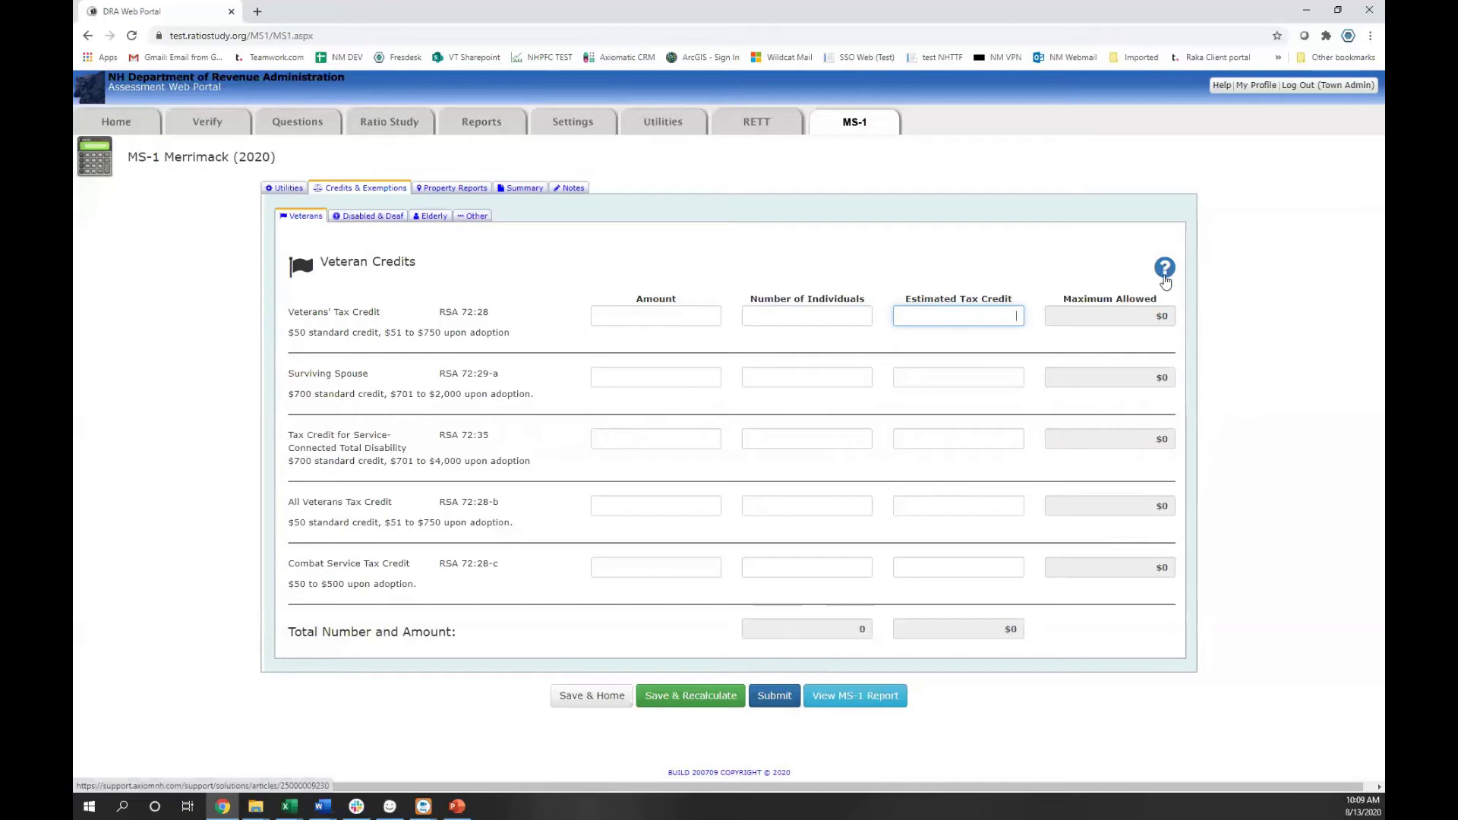
# Consult the Credits & Exemptions help article's Veterans section and return to the MS-1 form
pyautogui.click(1165, 269)
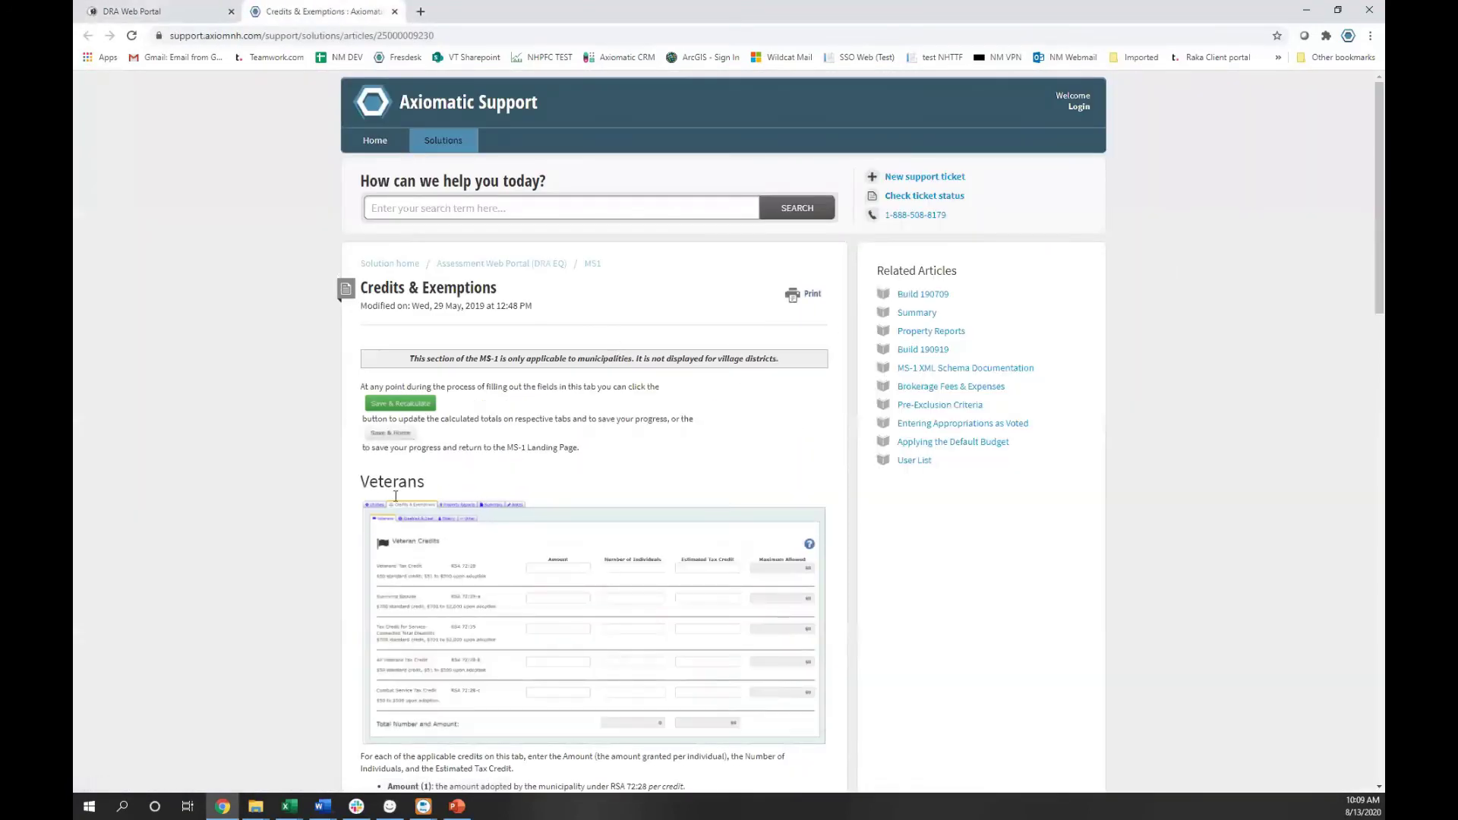
pyautogui.scroll(-5, 396, 486)
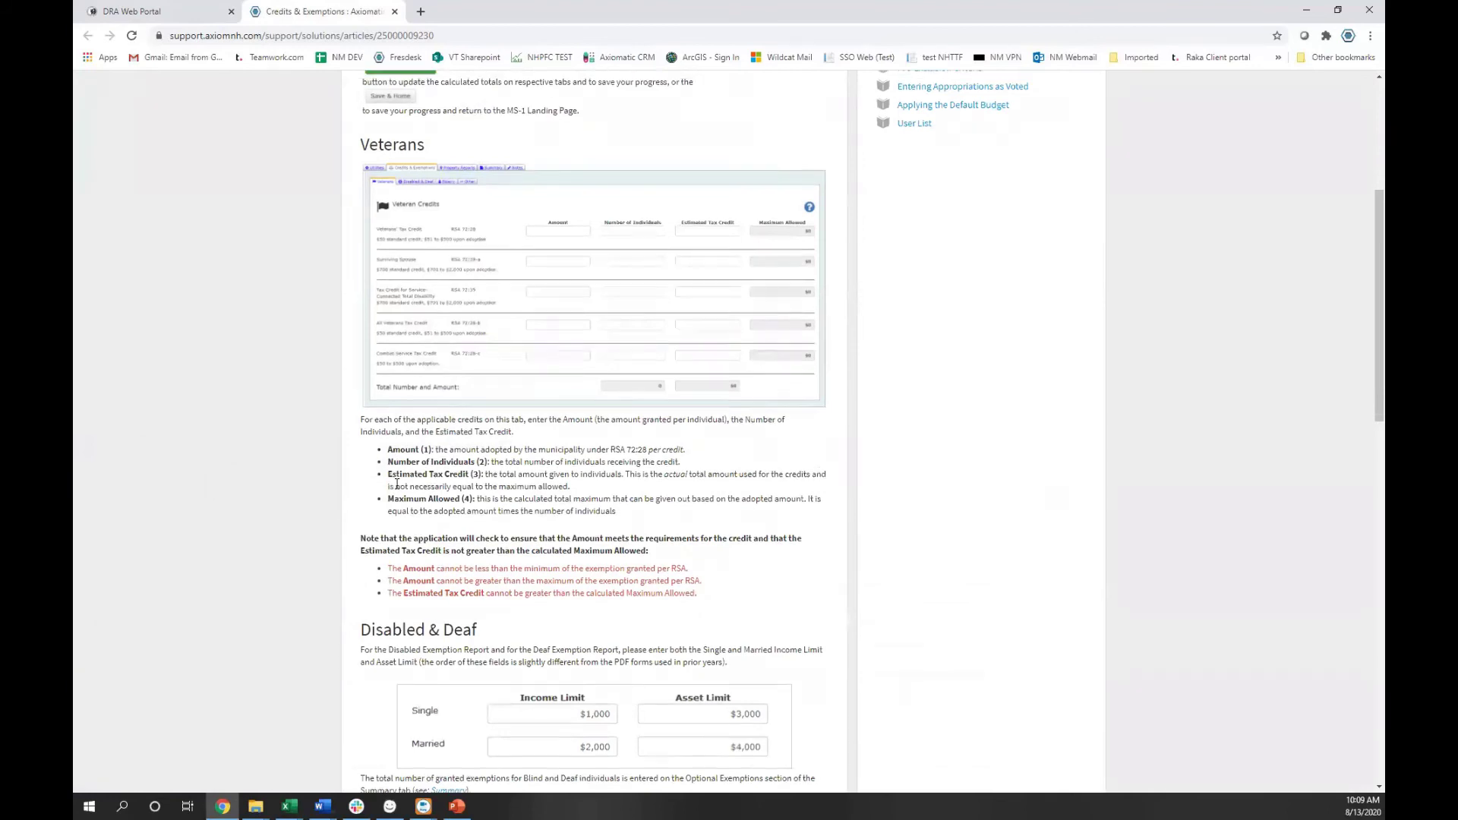
pyautogui.scroll(5, 396, 484)
pyautogui.click(173, 12)
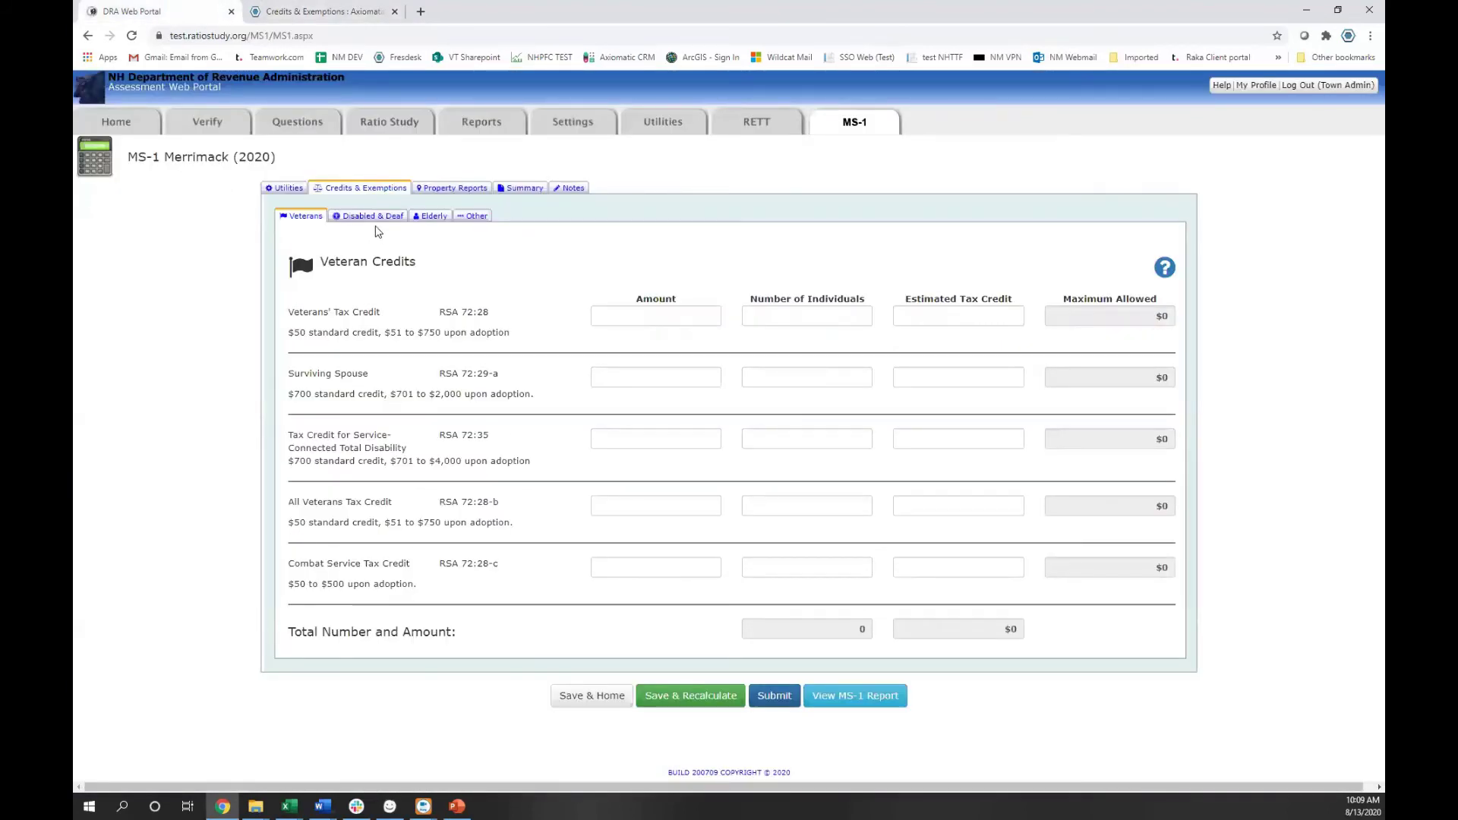
# Review the disabled and deaf, elderly, and other credits and exemptions, including the commercial and industrial construction exemption question
pyautogui.click(376, 221)
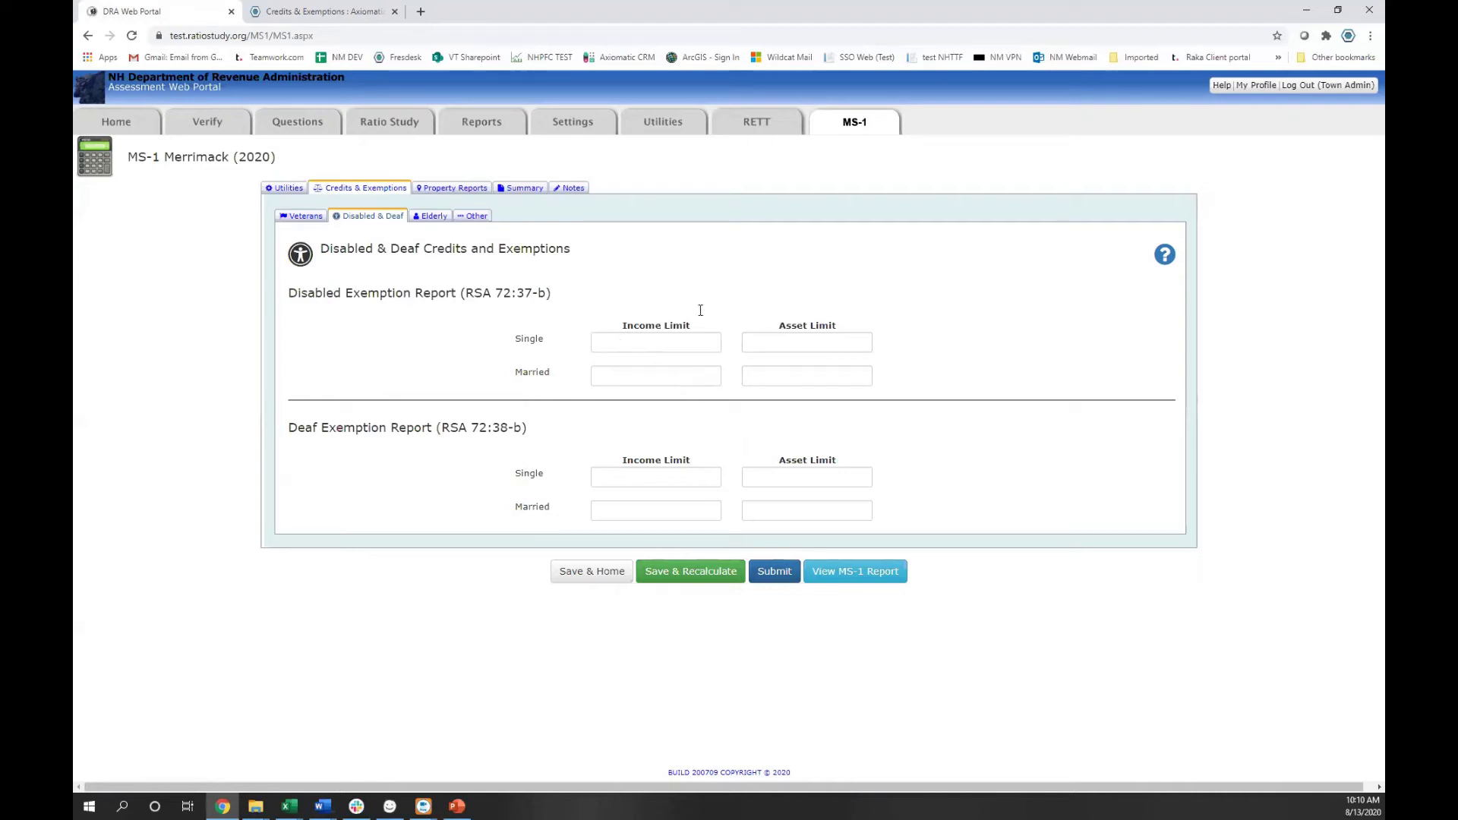
pyautogui.click(436, 217)
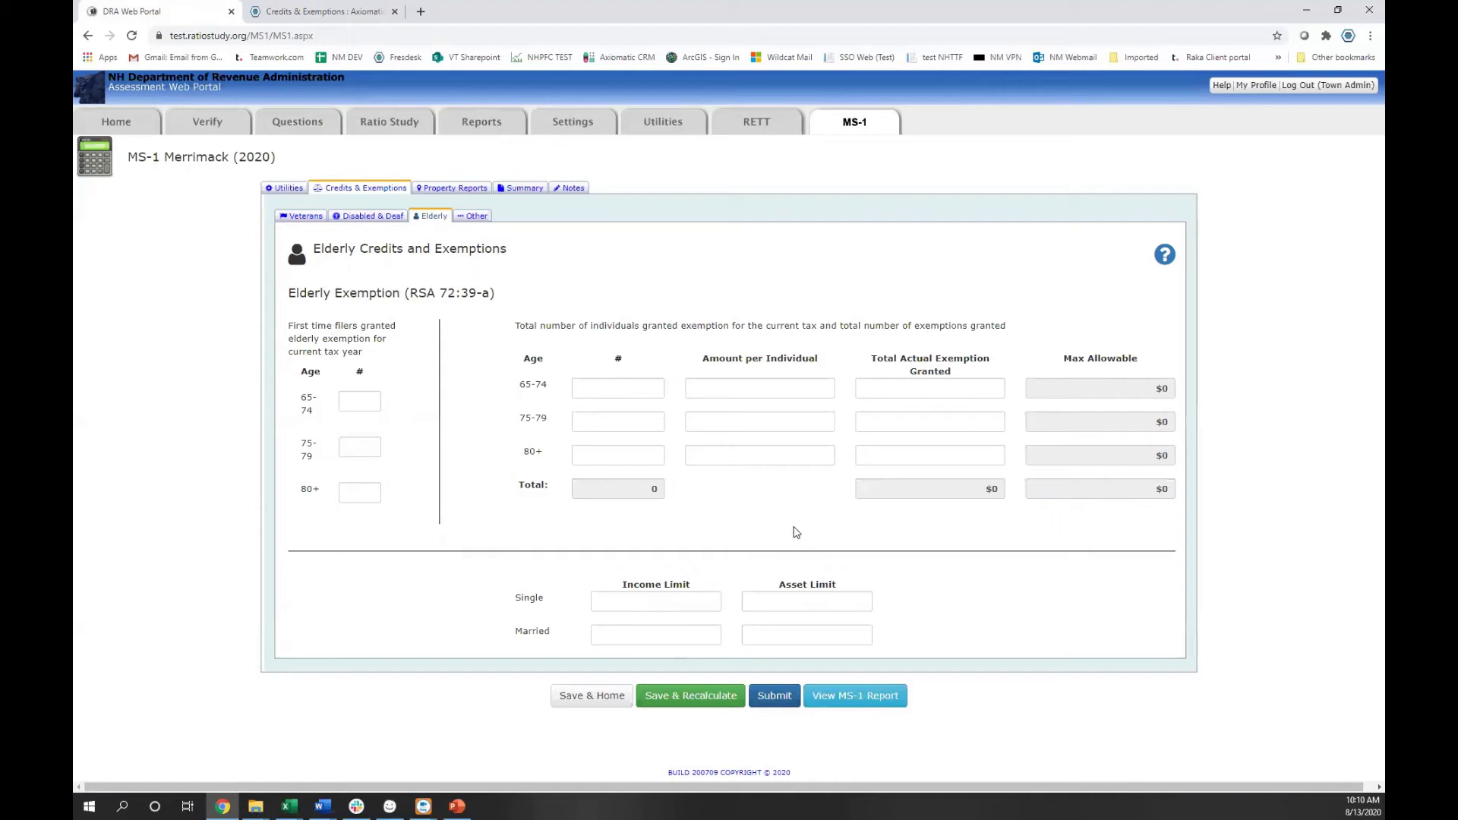
pyautogui.click(474, 220)
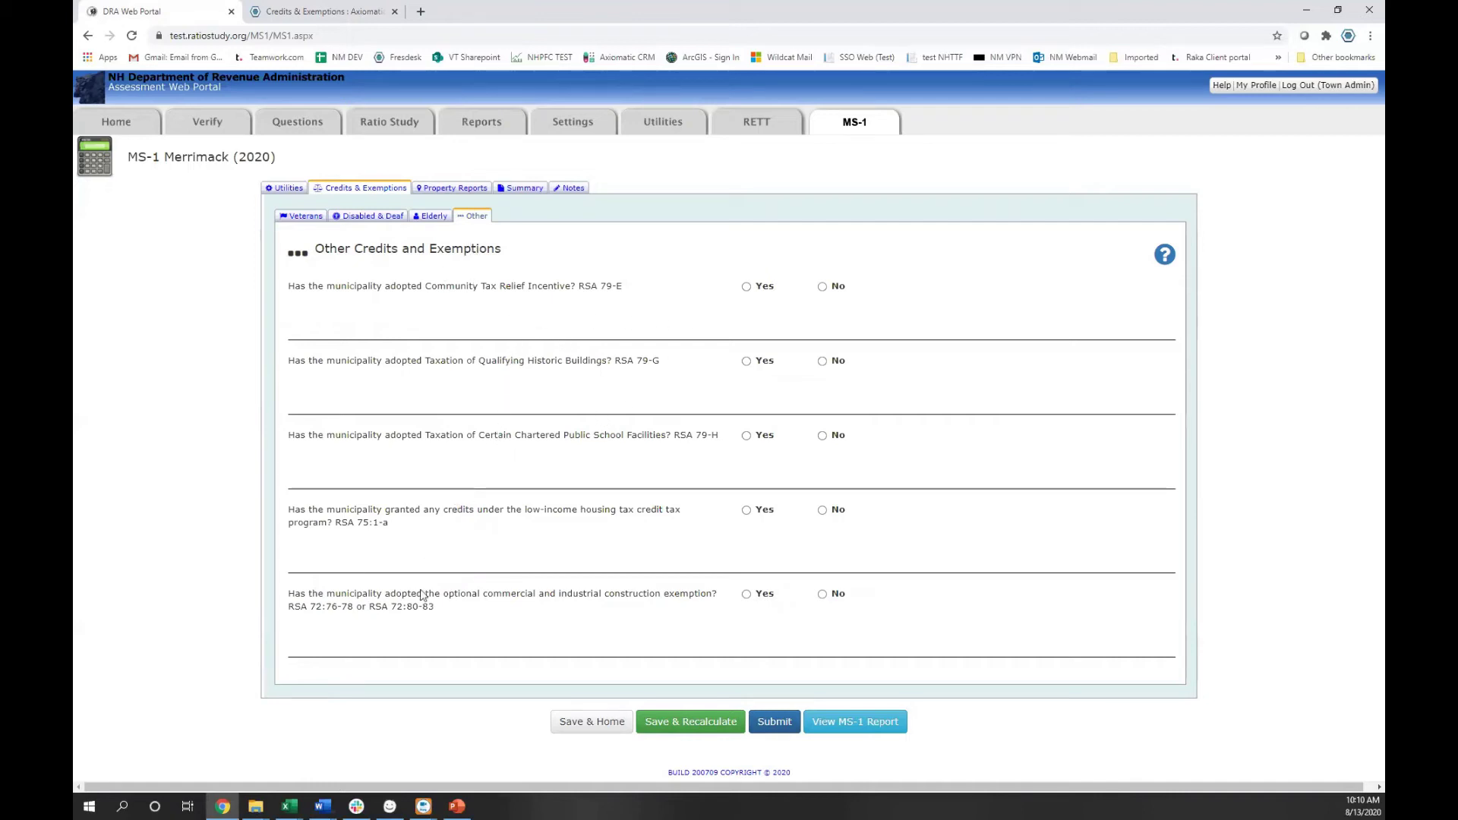
pyautogui.moveTo(484, 596); pyautogui.dragTo(604, 595)
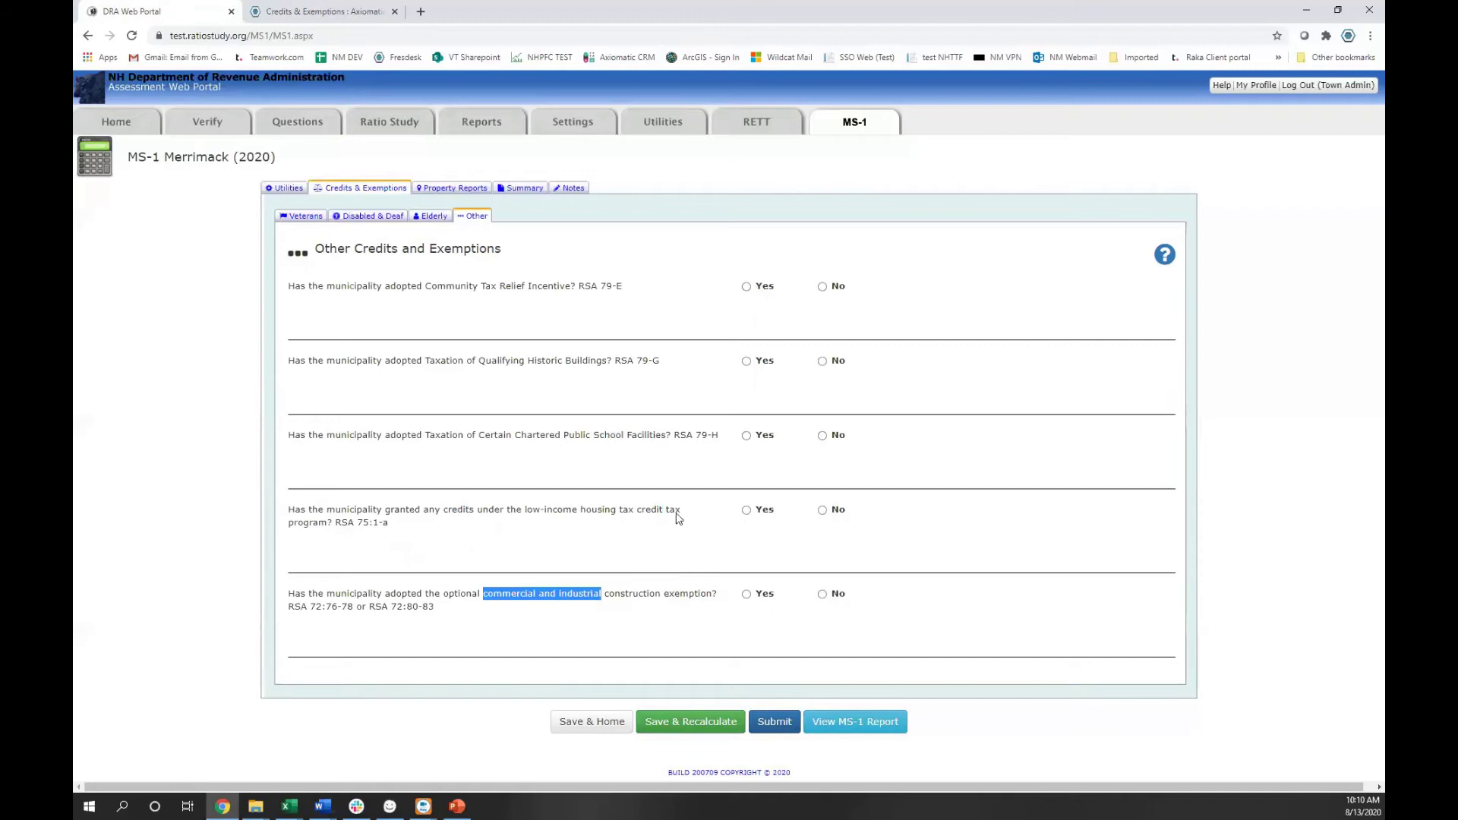
# Review the property reports from current use and land use change through conservation, discretionary easements and farm structures
pyautogui.click(451, 195)
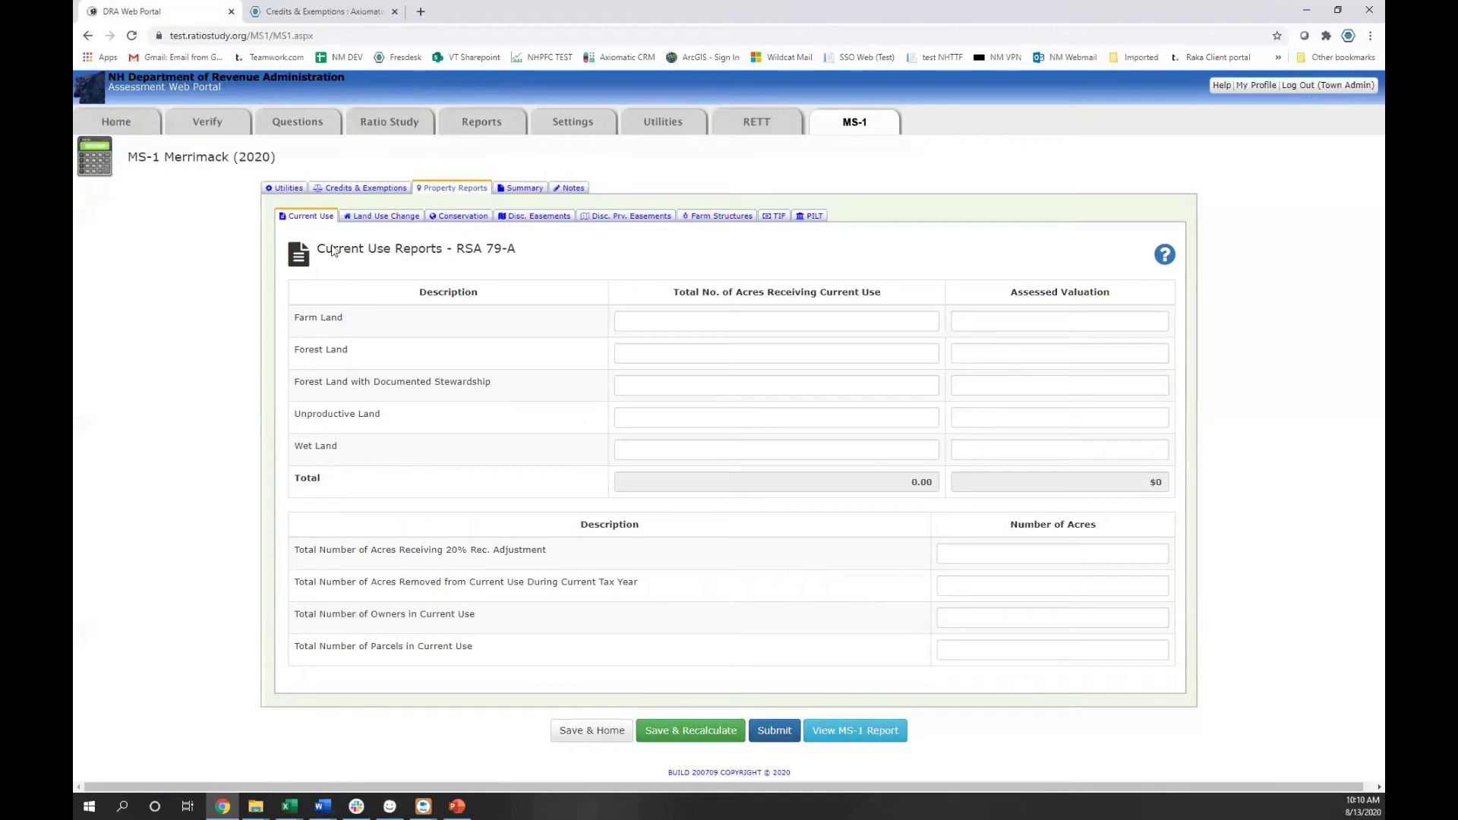
pyautogui.click(388, 220)
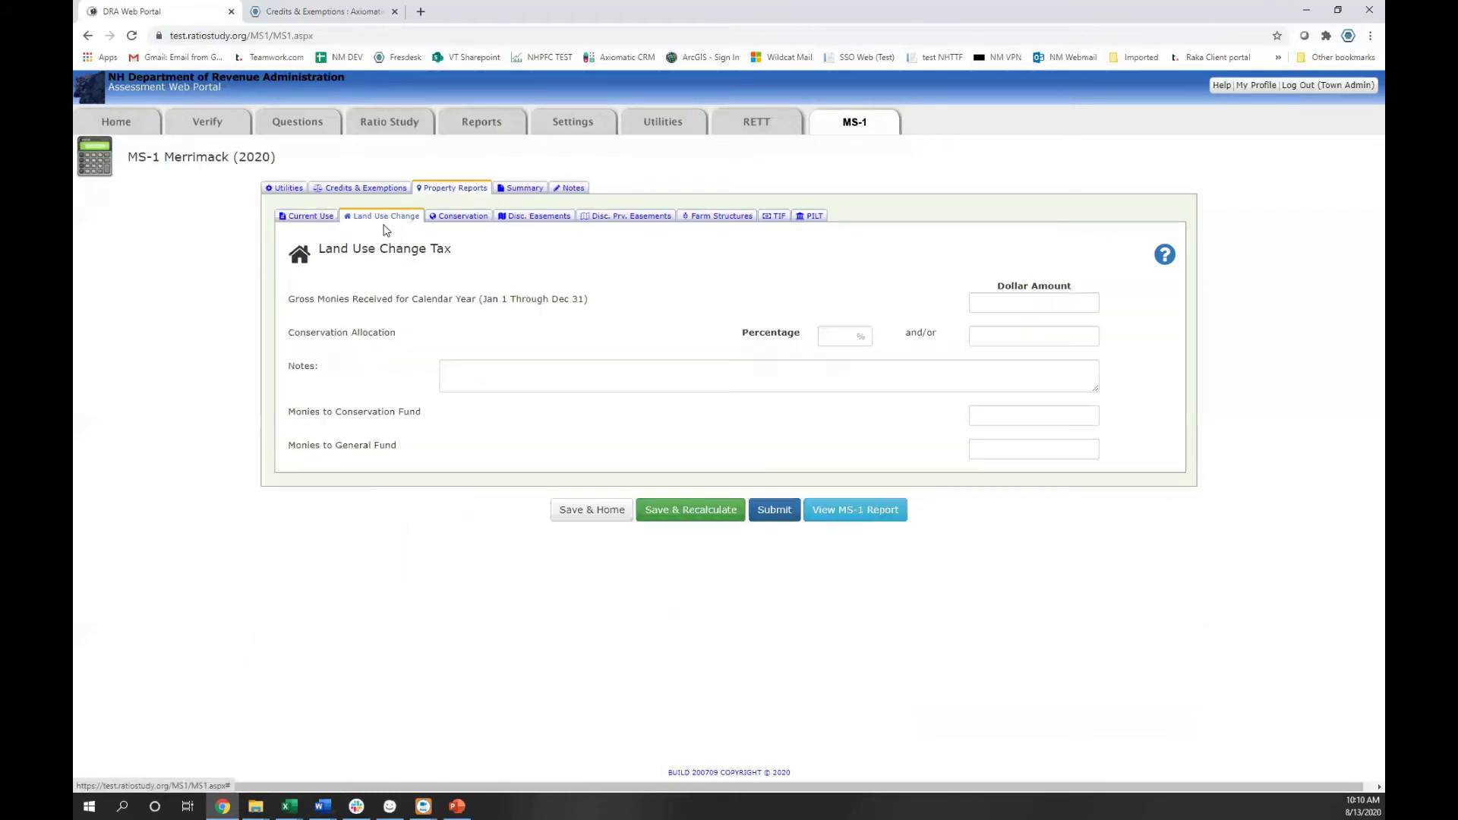
pyautogui.click(452, 218)
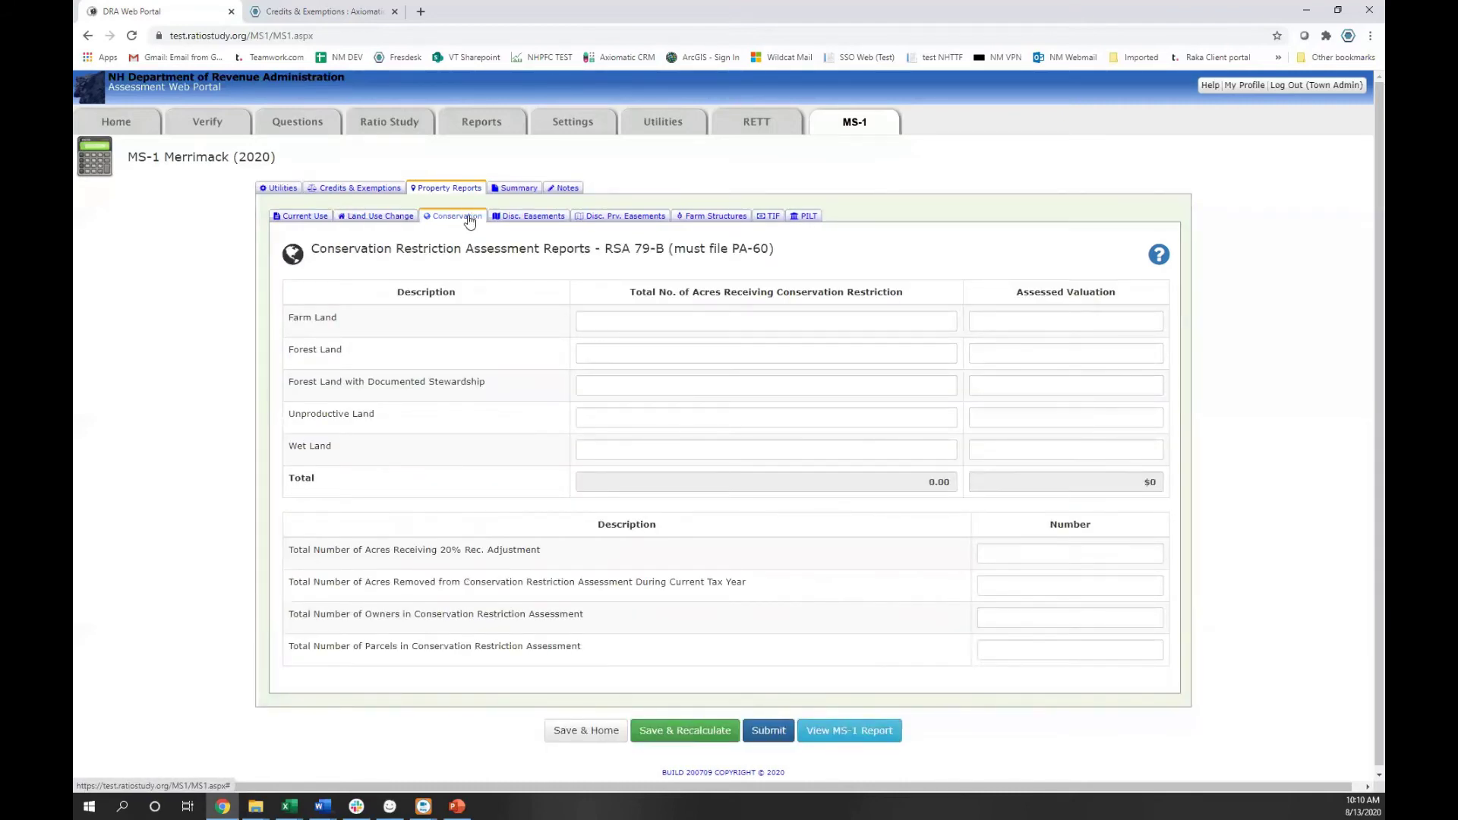
pyautogui.click(521, 220)
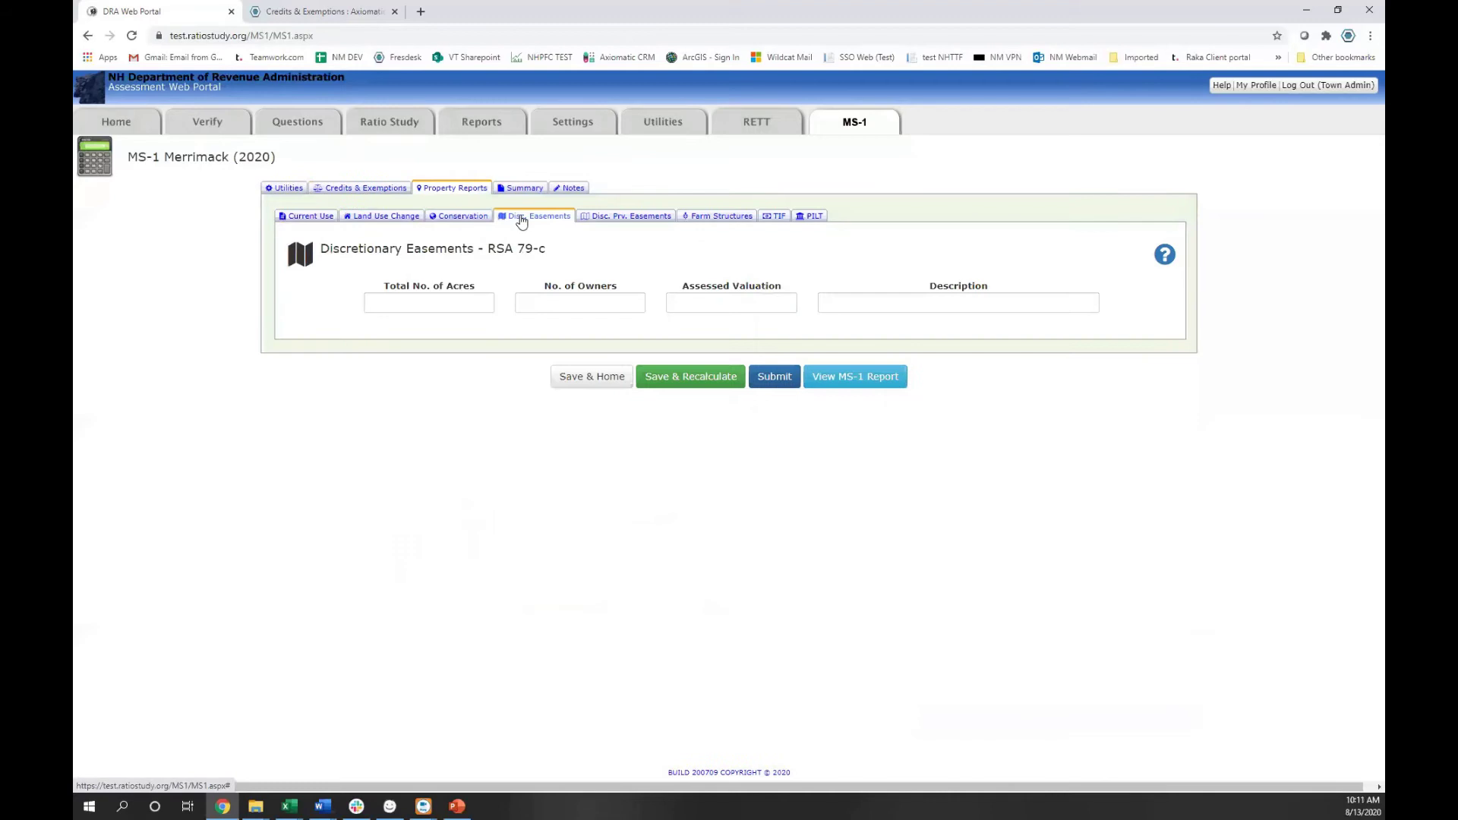
pyautogui.click(595, 223)
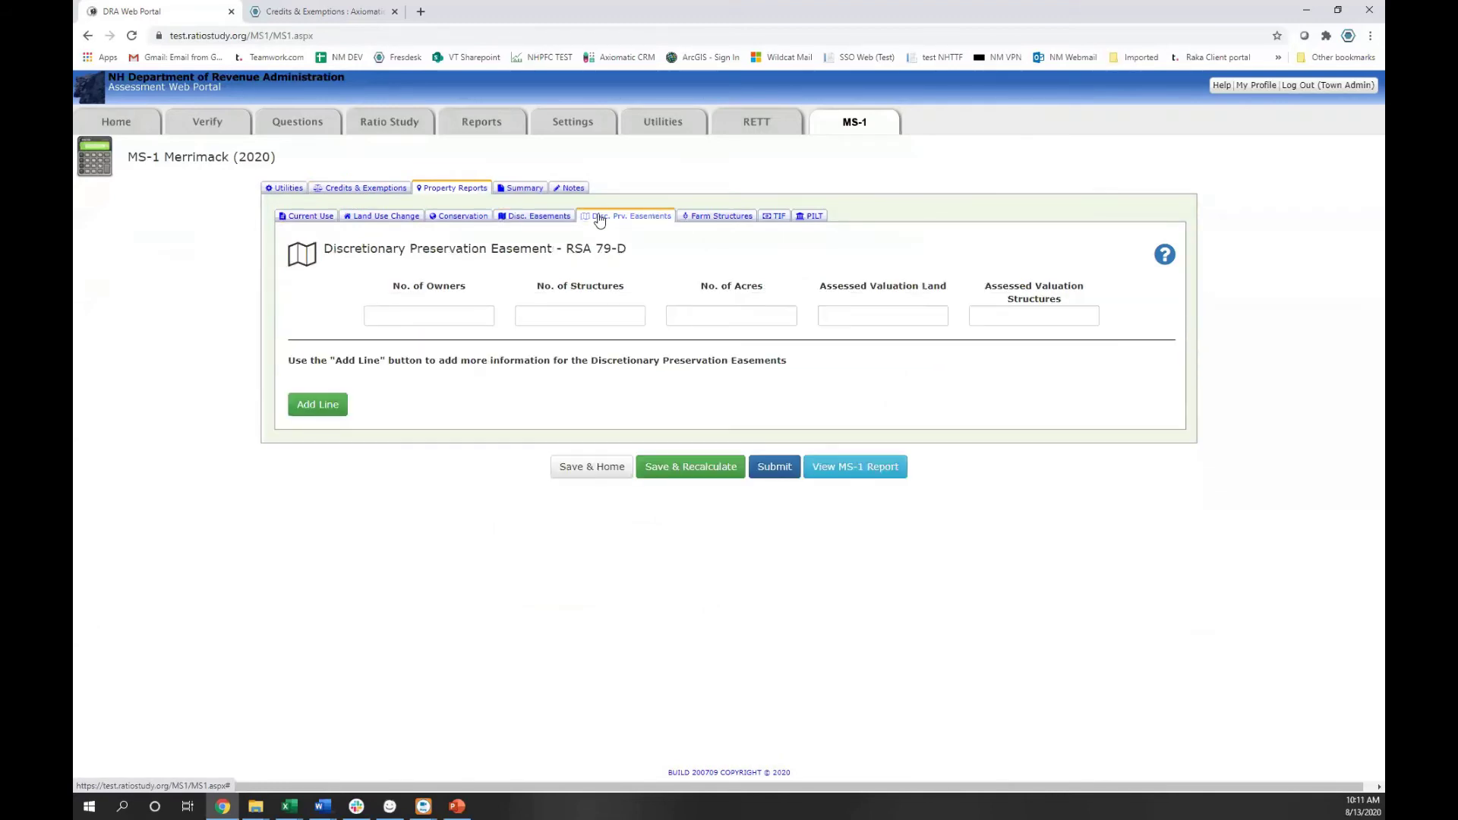
pyautogui.click(732, 221)
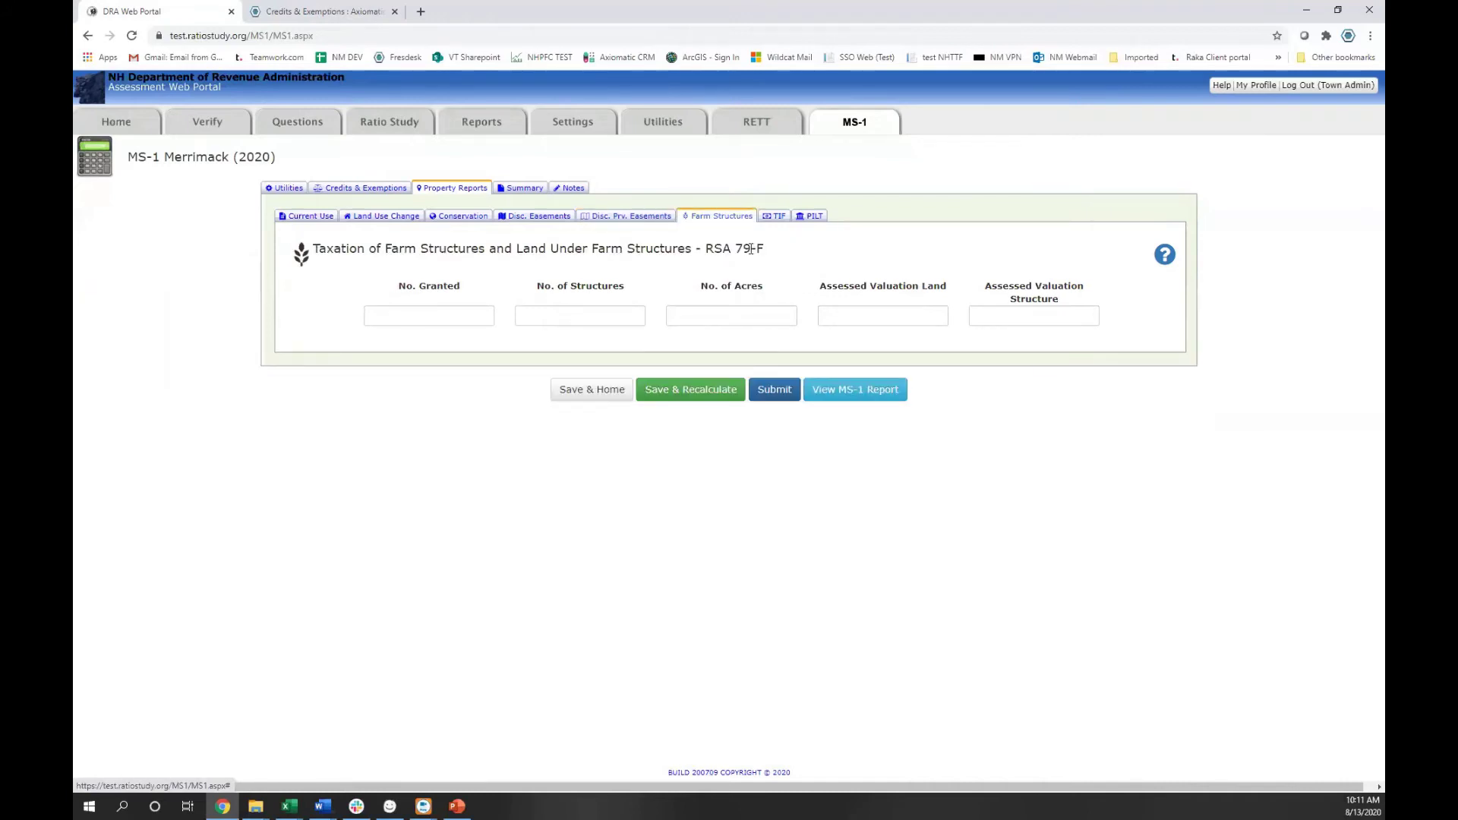
# Add a blank Tax Increment Financing district line to Merrimack's property reports
pyautogui.click(779, 221)
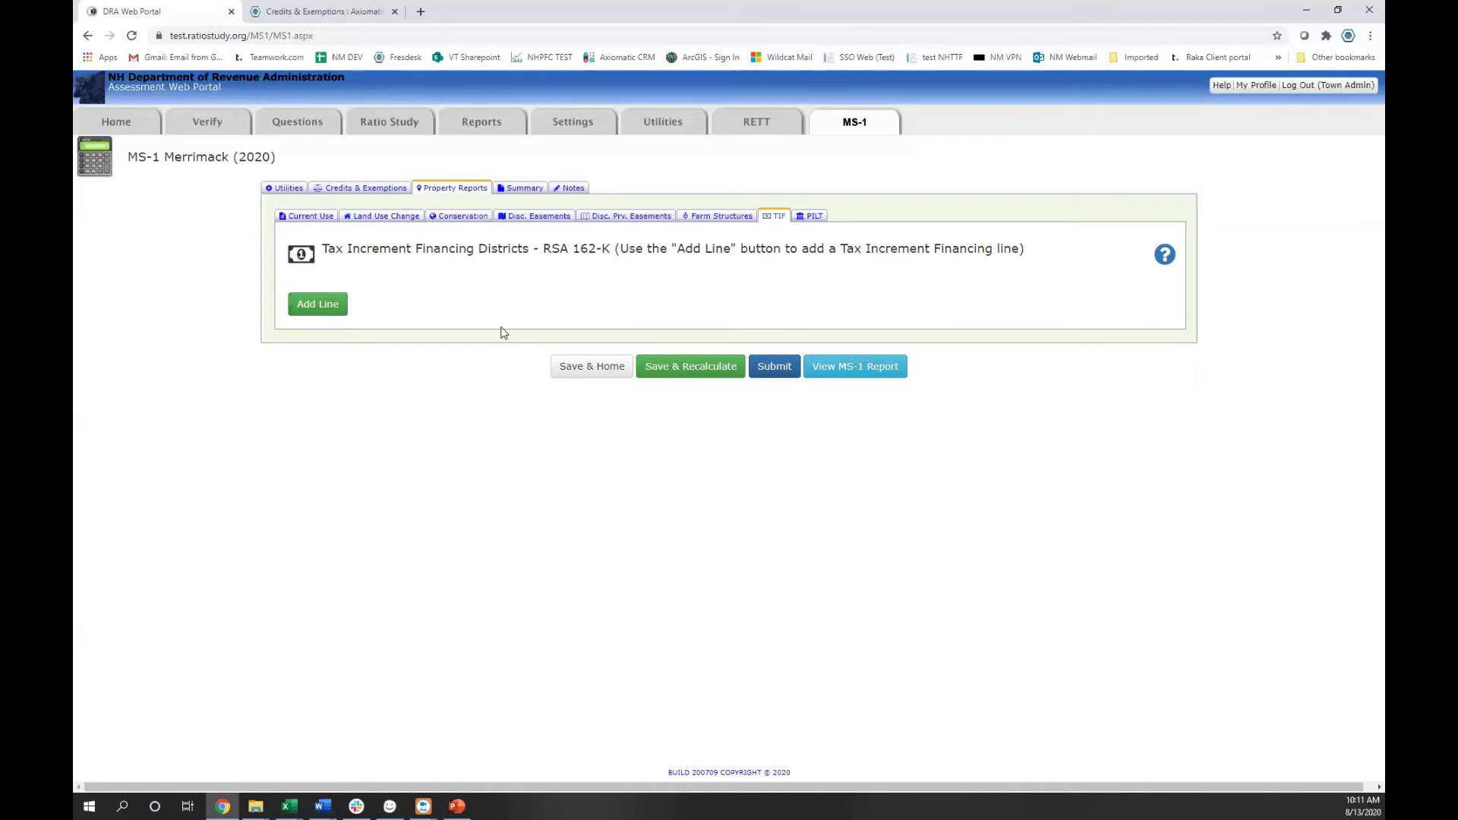
pyautogui.click(323, 307)
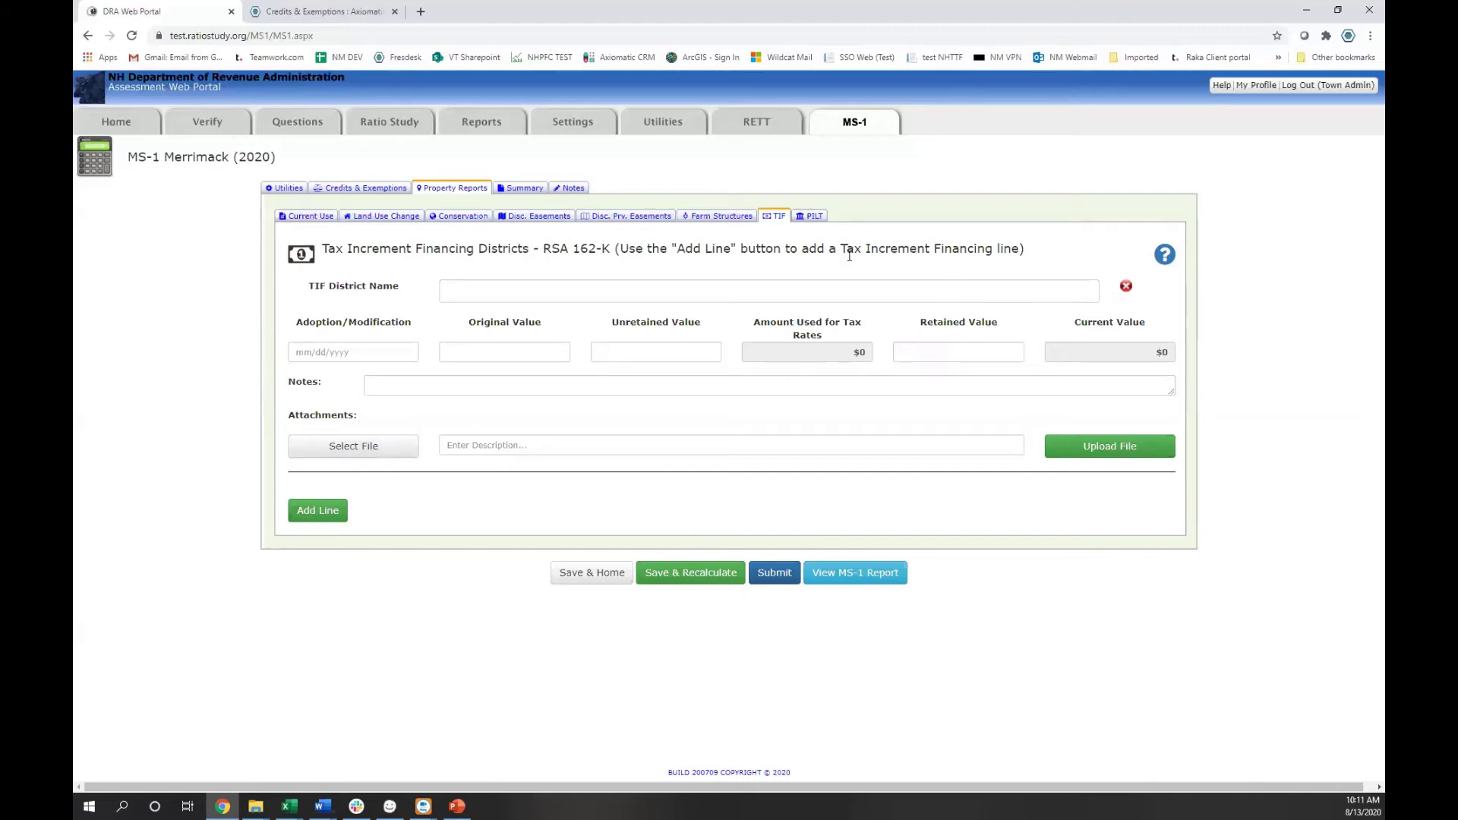
# Delete the blank Tax Increment Financing district line and review the section on revenues from payments in lieu of tax
pyautogui.click(1127, 287)
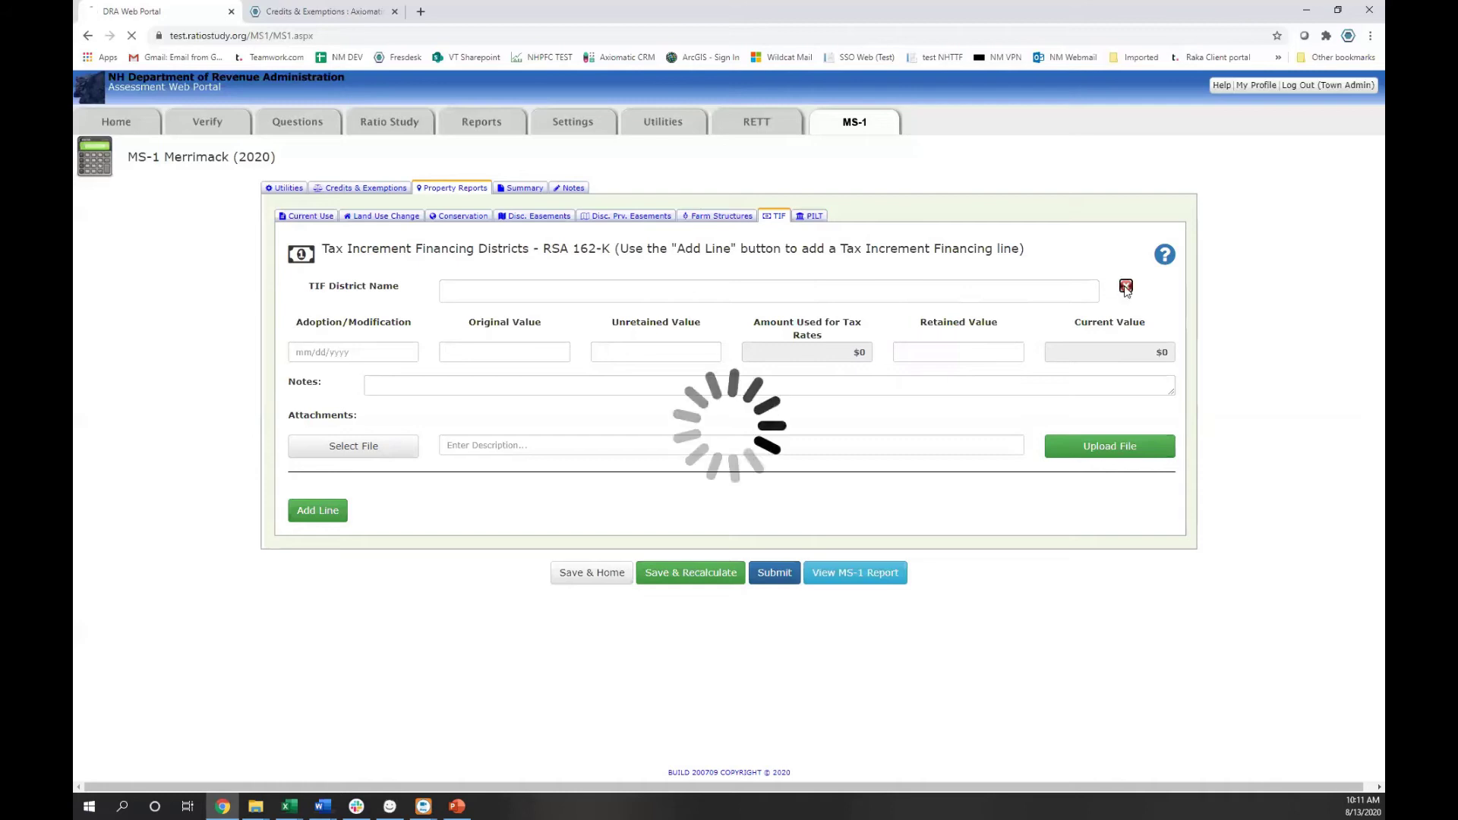
pyautogui.click(811, 217)
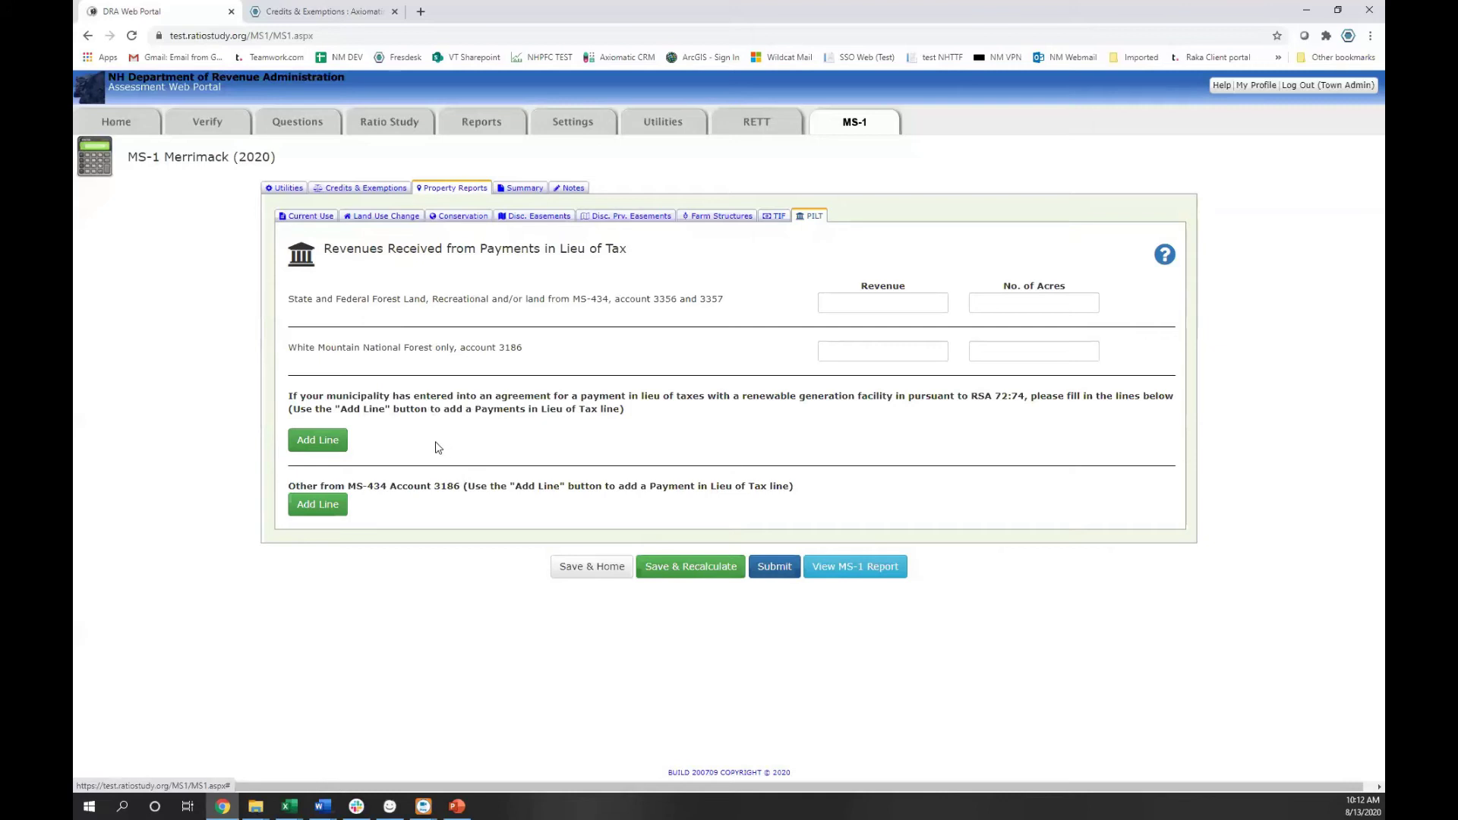
# Review the MS-1 summary's general, land, buildings, utilities and timber, and exemptions sections
pyautogui.click(519, 189)
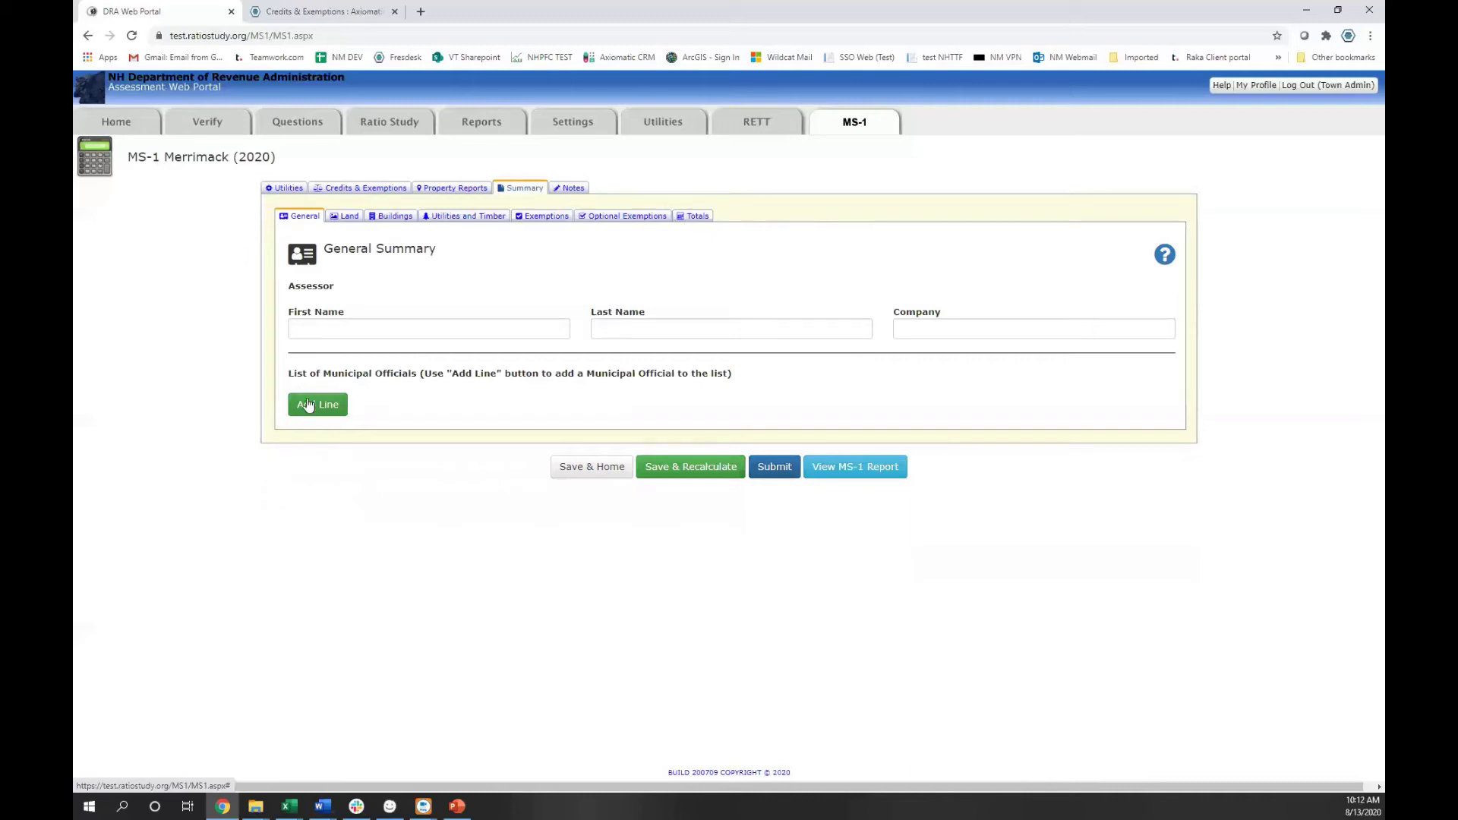
pyautogui.click(346, 217)
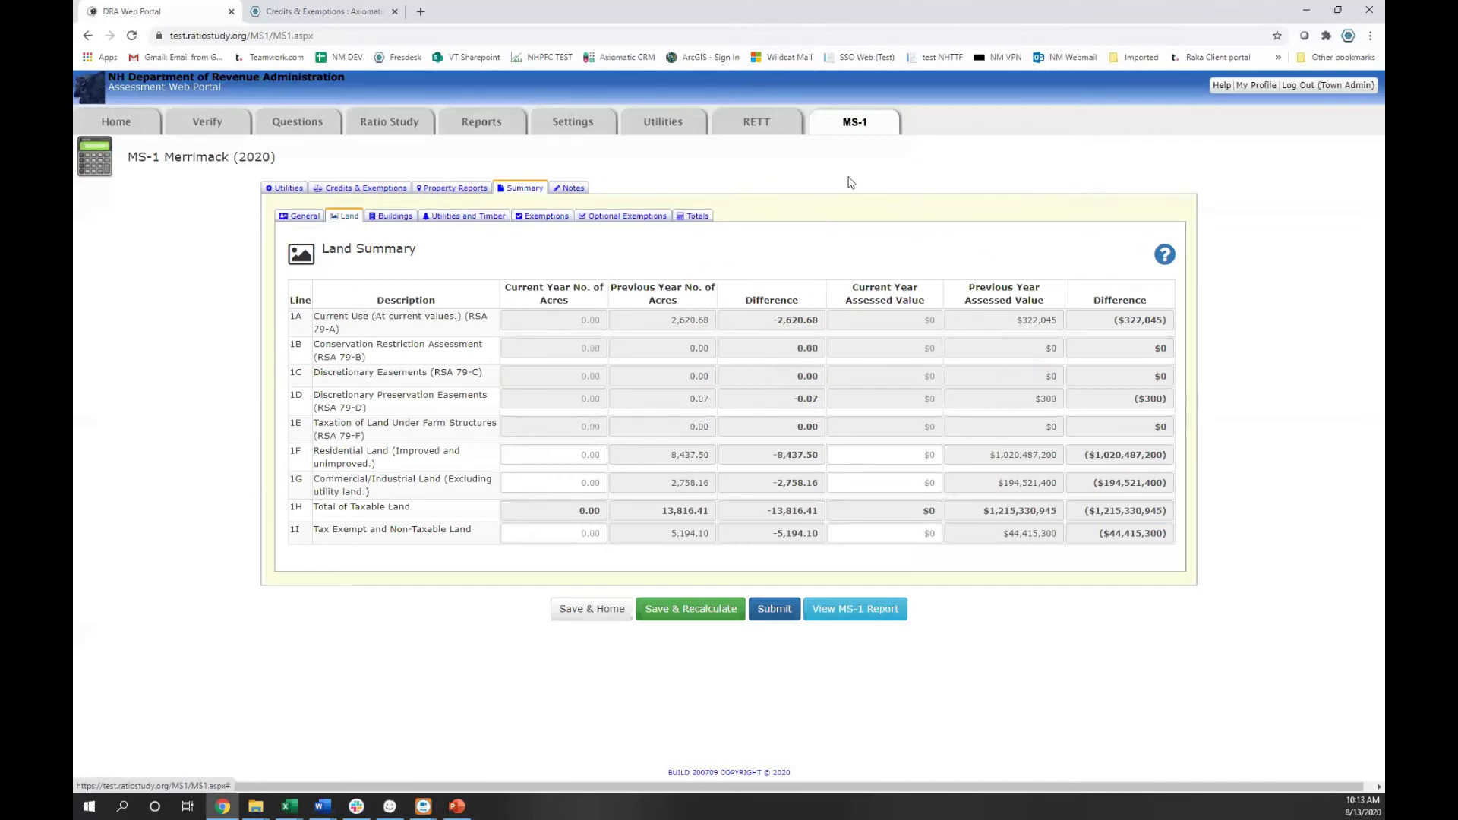
pyautogui.click(391, 217)
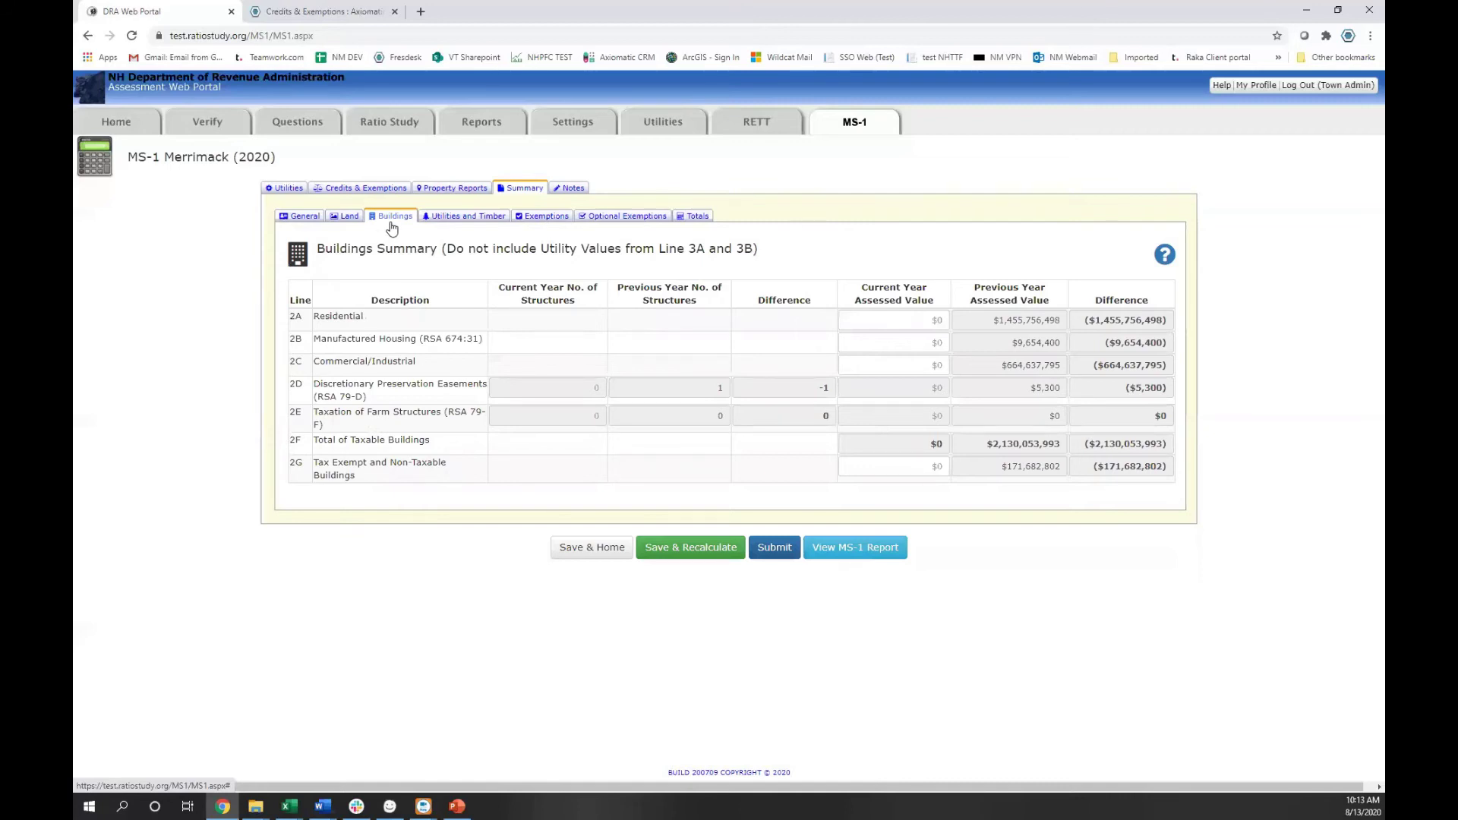
pyautogui.click(450, 221)
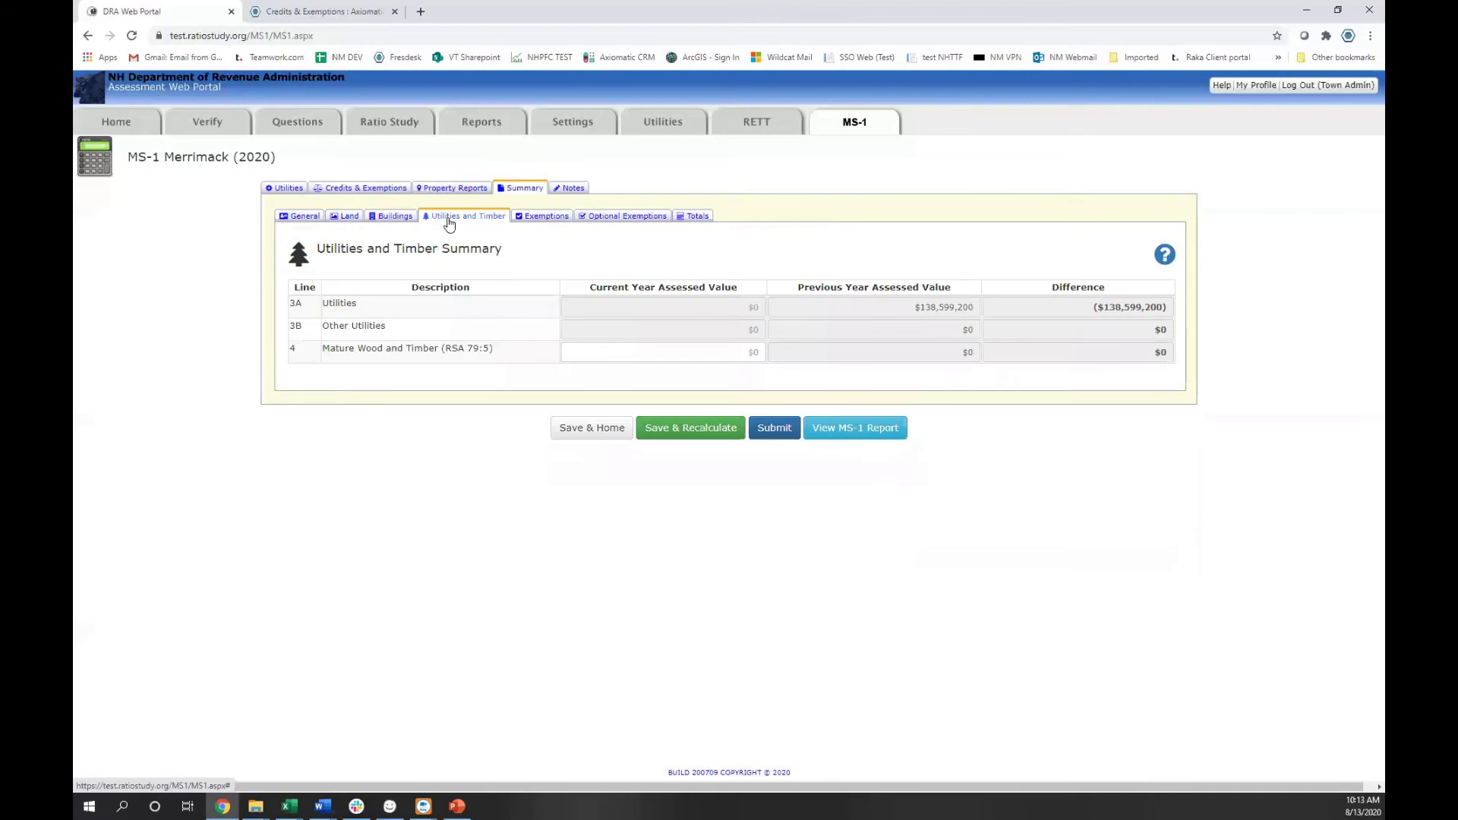
pyautogui.click(537, 220)
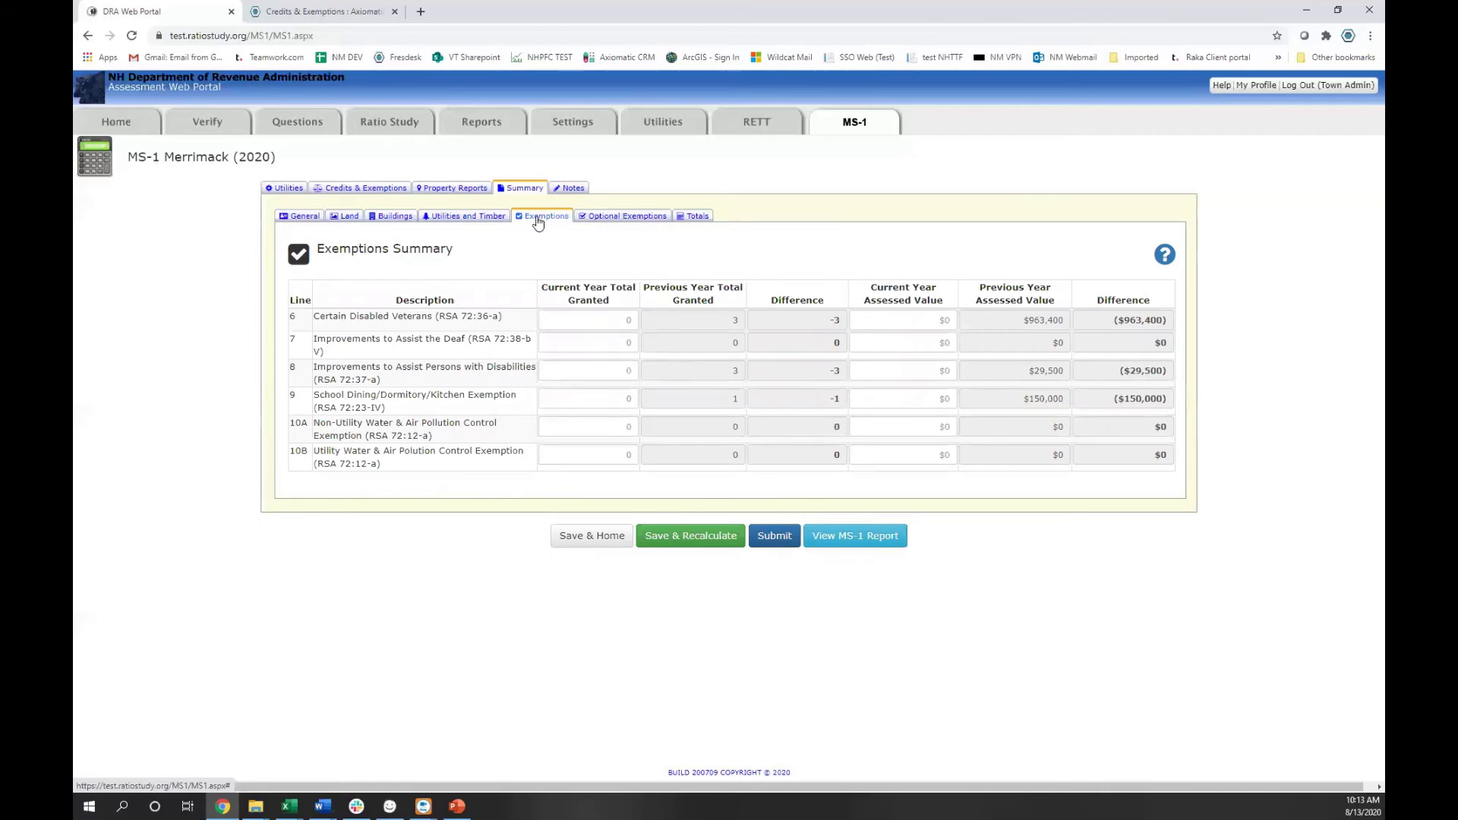
# Review the optional exemptions summary, checking the current-year total granted and assessed value fields for Electric Energy Storage Systems on line 19A
pyautogui.click(627, 219)
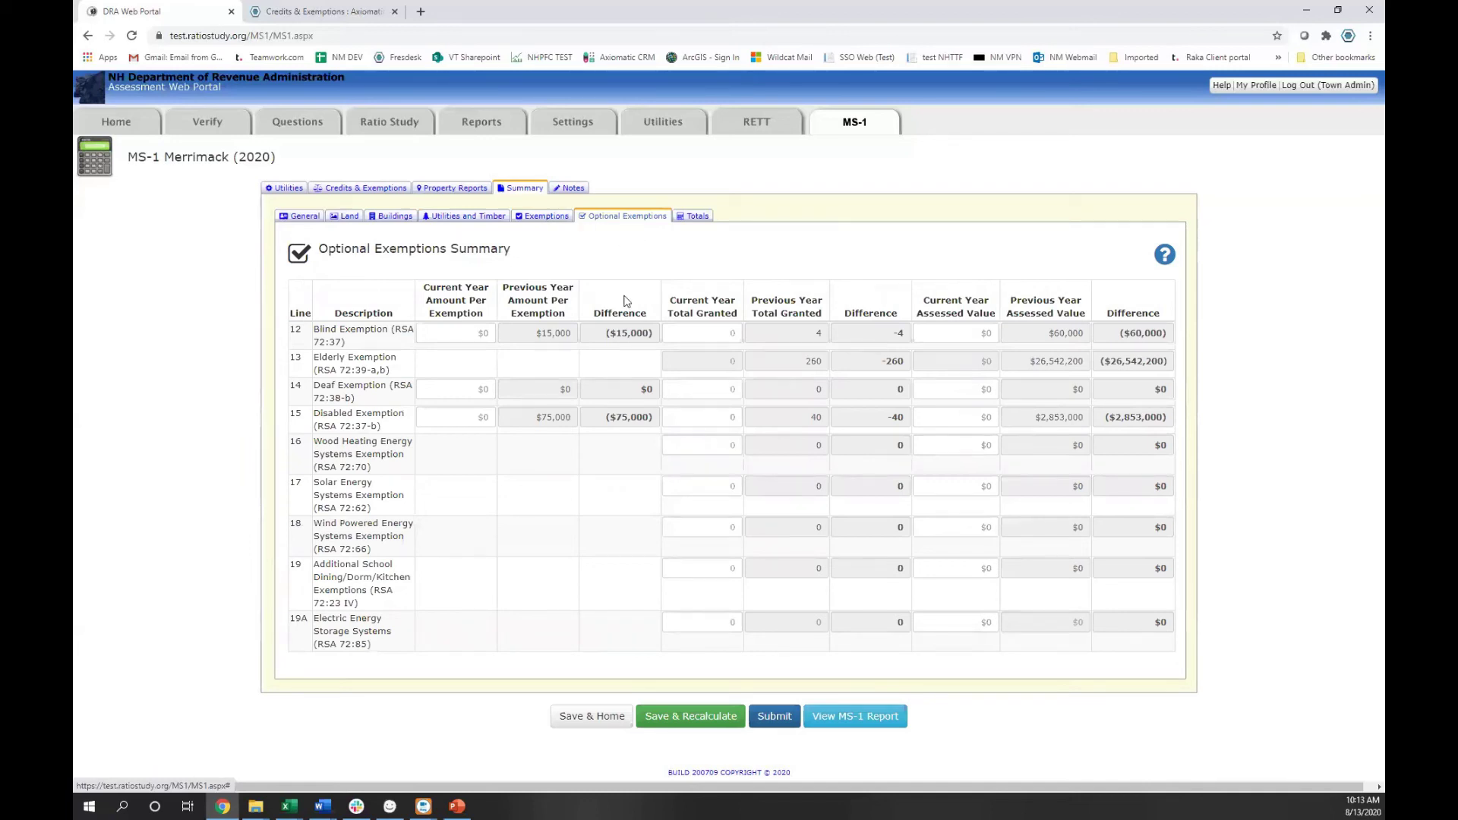
pyautogui.click(725, 625)
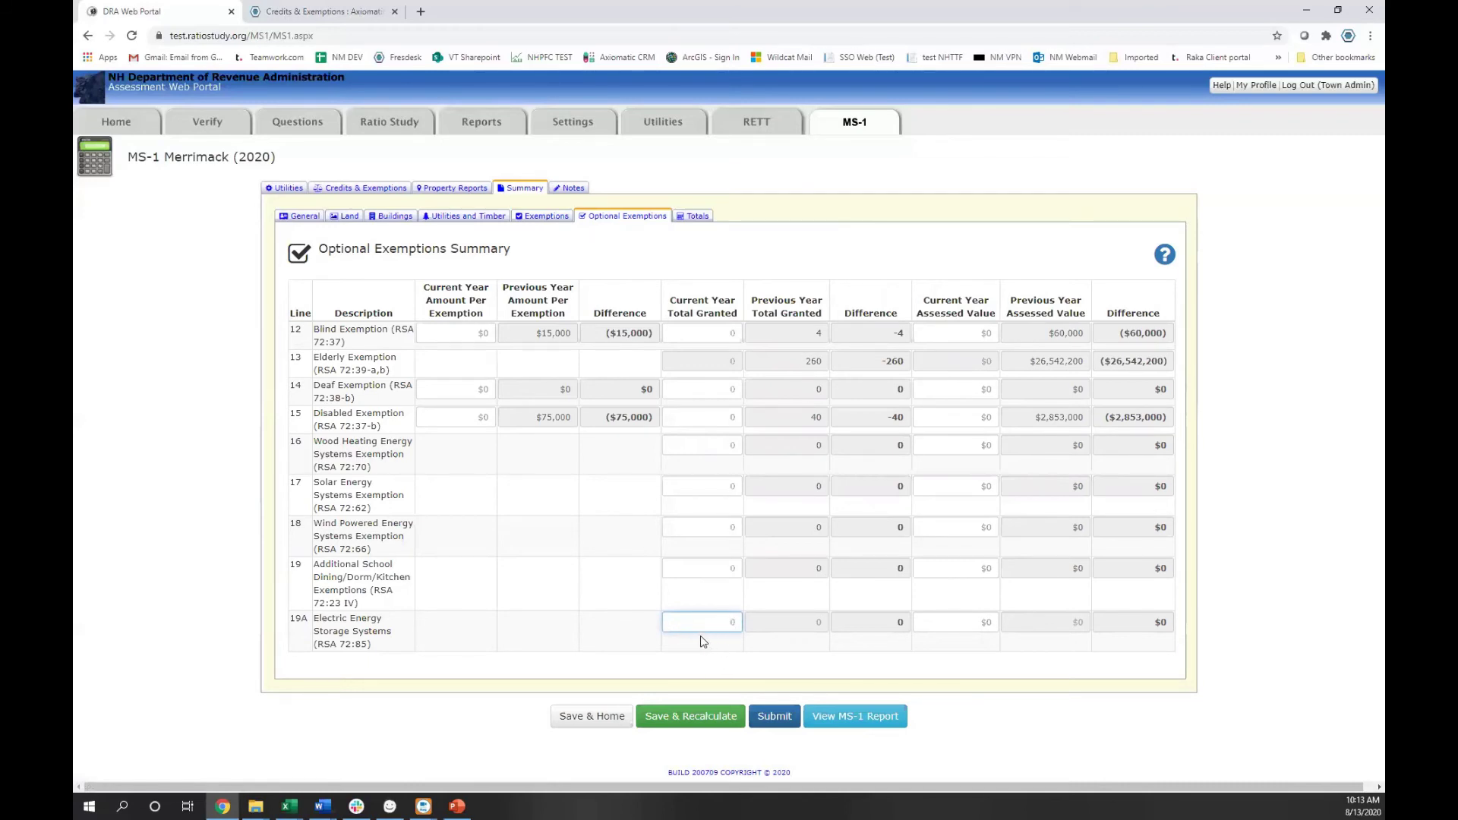
pyautogui.click(957, 626)
pyautogui.click(723, 627)
# Examine the summary totals, highlighting which net valuation lines are used for the county, local education and municipal, and state education tax rates
pyautogui.click(695, 218)
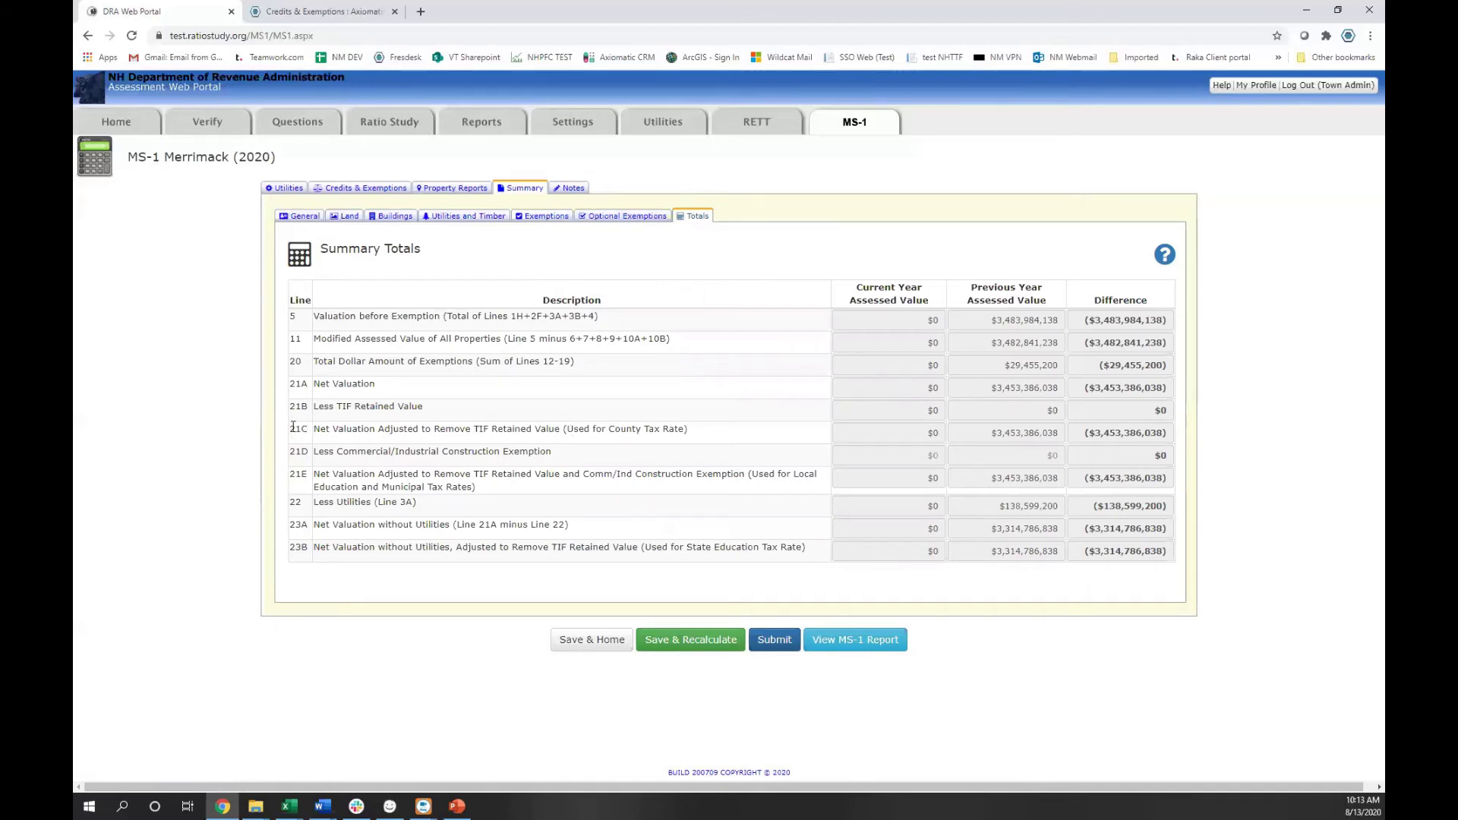
pyautogui.moveTo(565, 433); pyautogui.dragTo(700, 438)
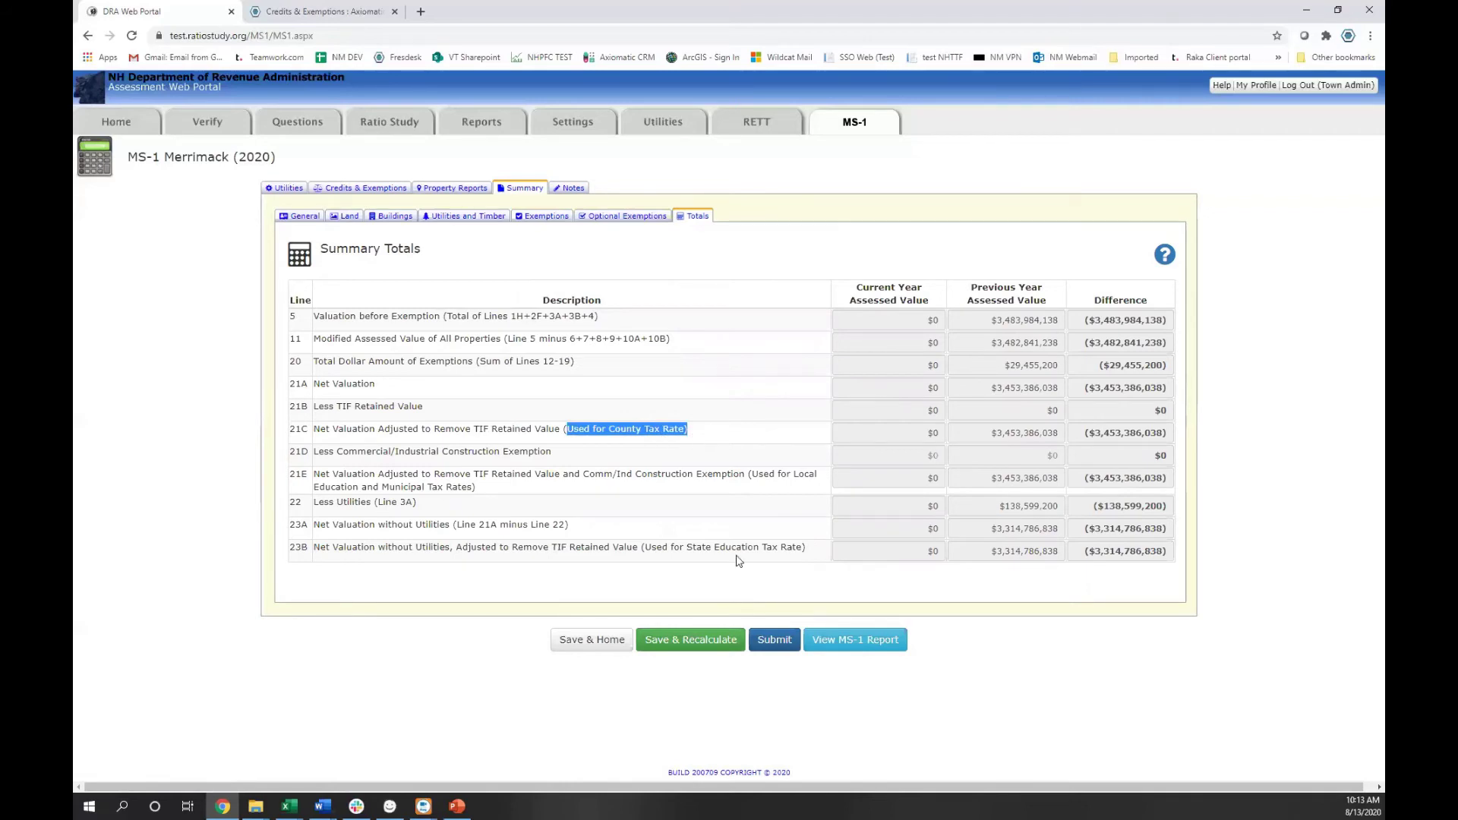
pyautogui.click(750, 475)
pyautogui.moveTo(750, 479); pyautogui.dragTo(476, 490)
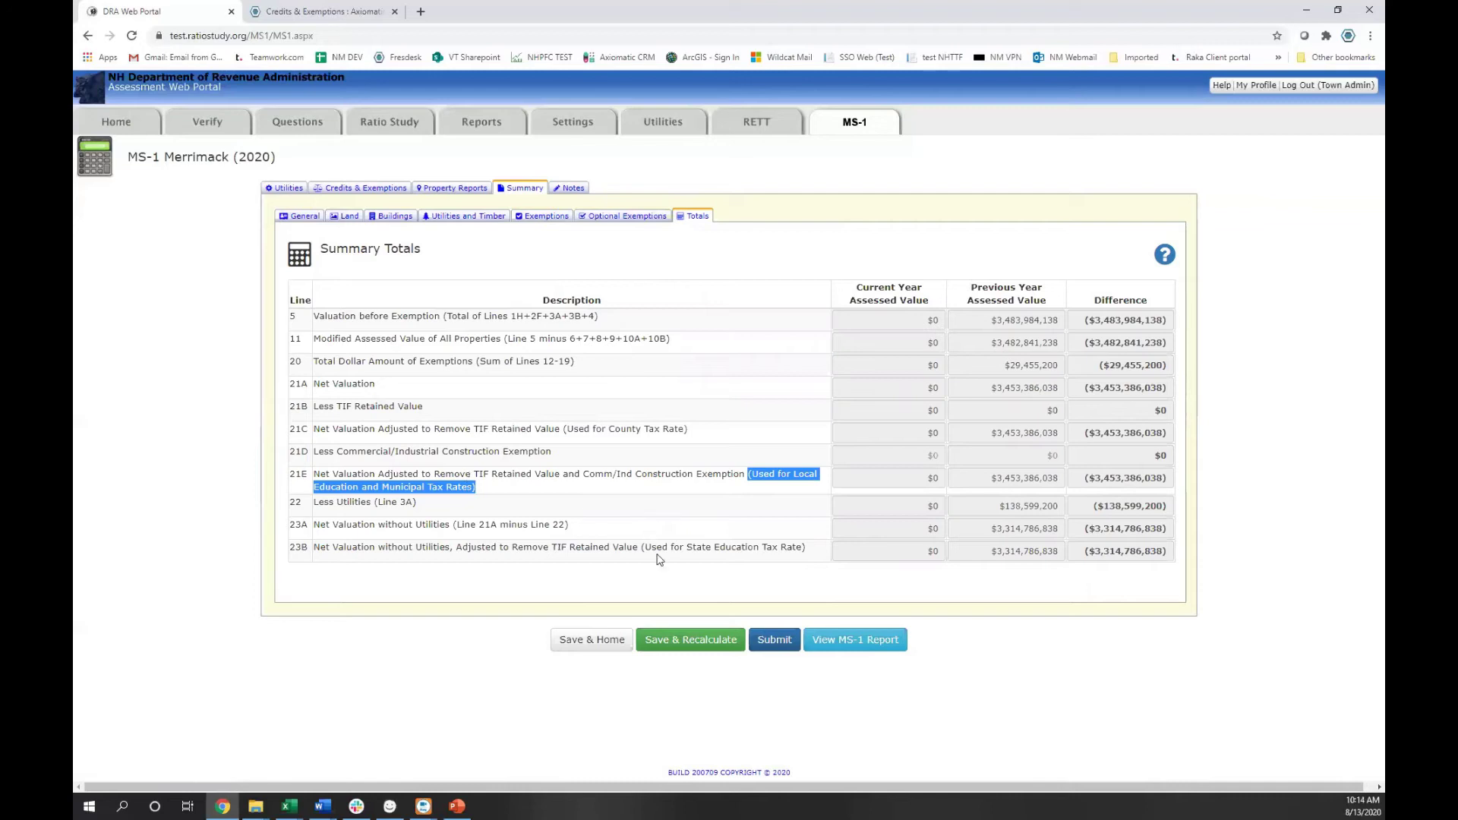
pyautogui.moveTo(640, 548); pyautogui.dragTo(766, 548)
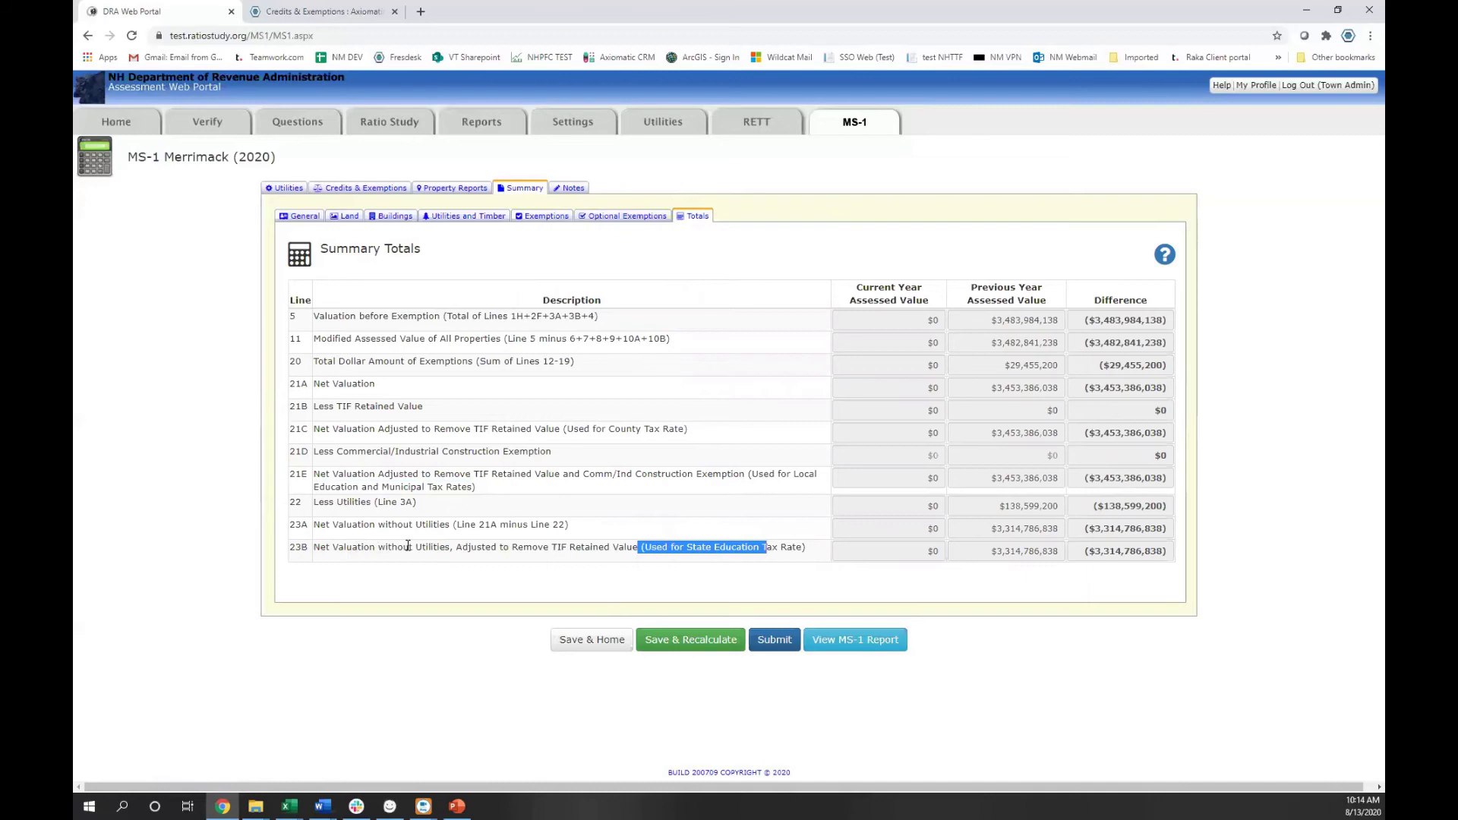
pyautogui.click(672, 556)
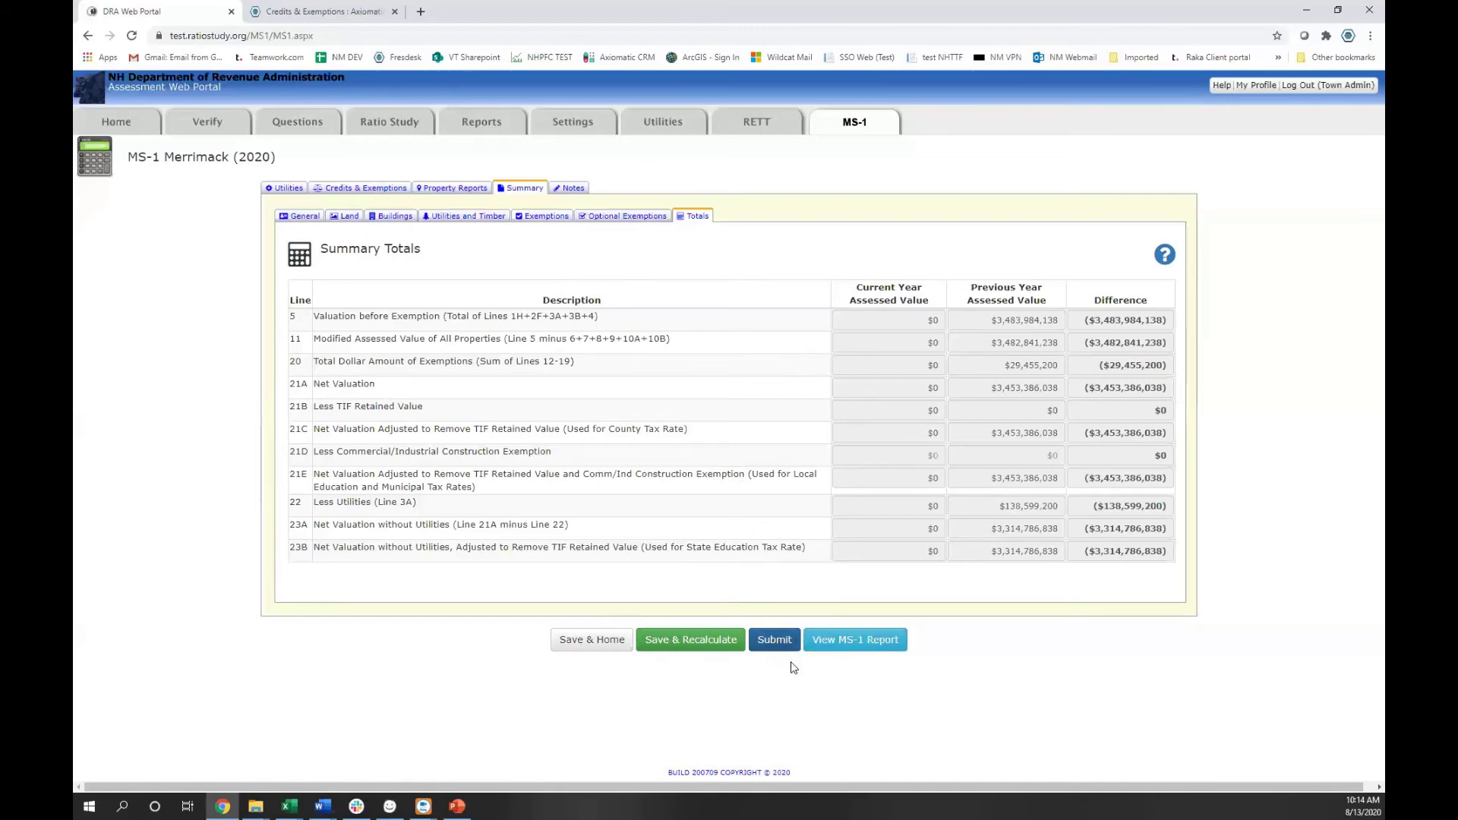
# View Merrimack's draft 2020 MS-1 report and check the file formats available for exporting it
pyautogui.click(871, 643)
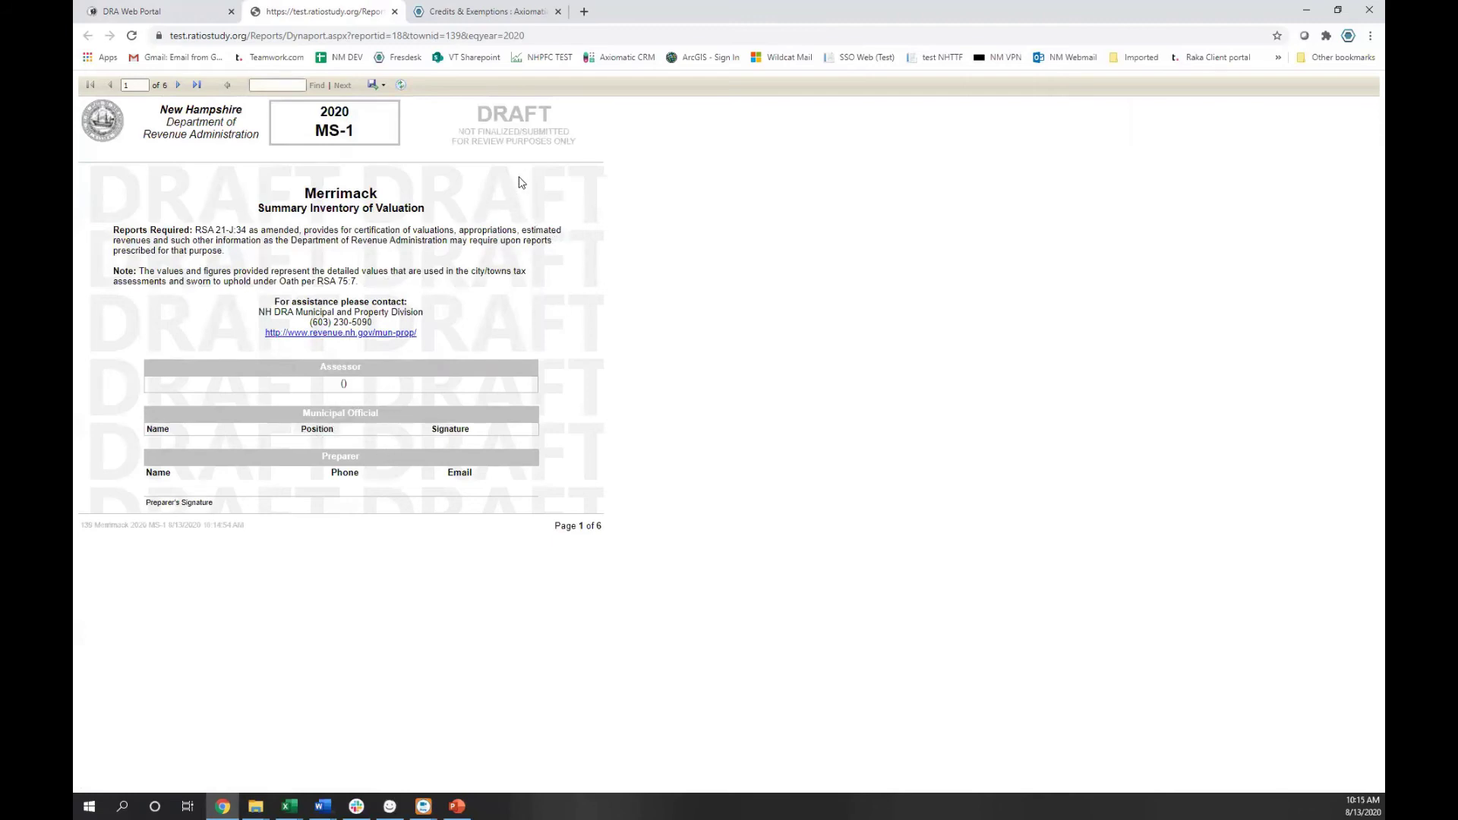
pyautogui.click(382, 85)
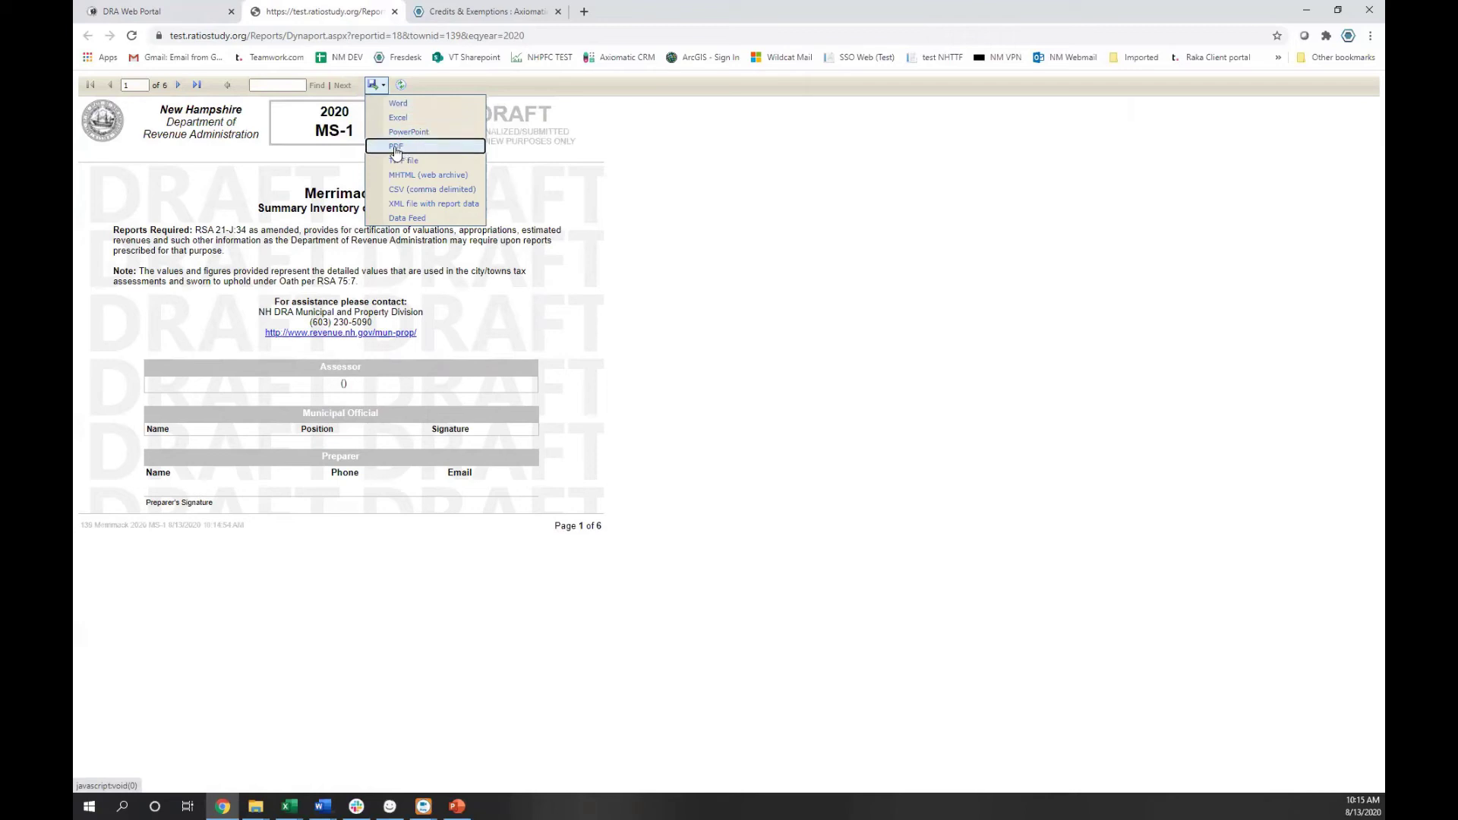
pyautogui.click(312, 161)
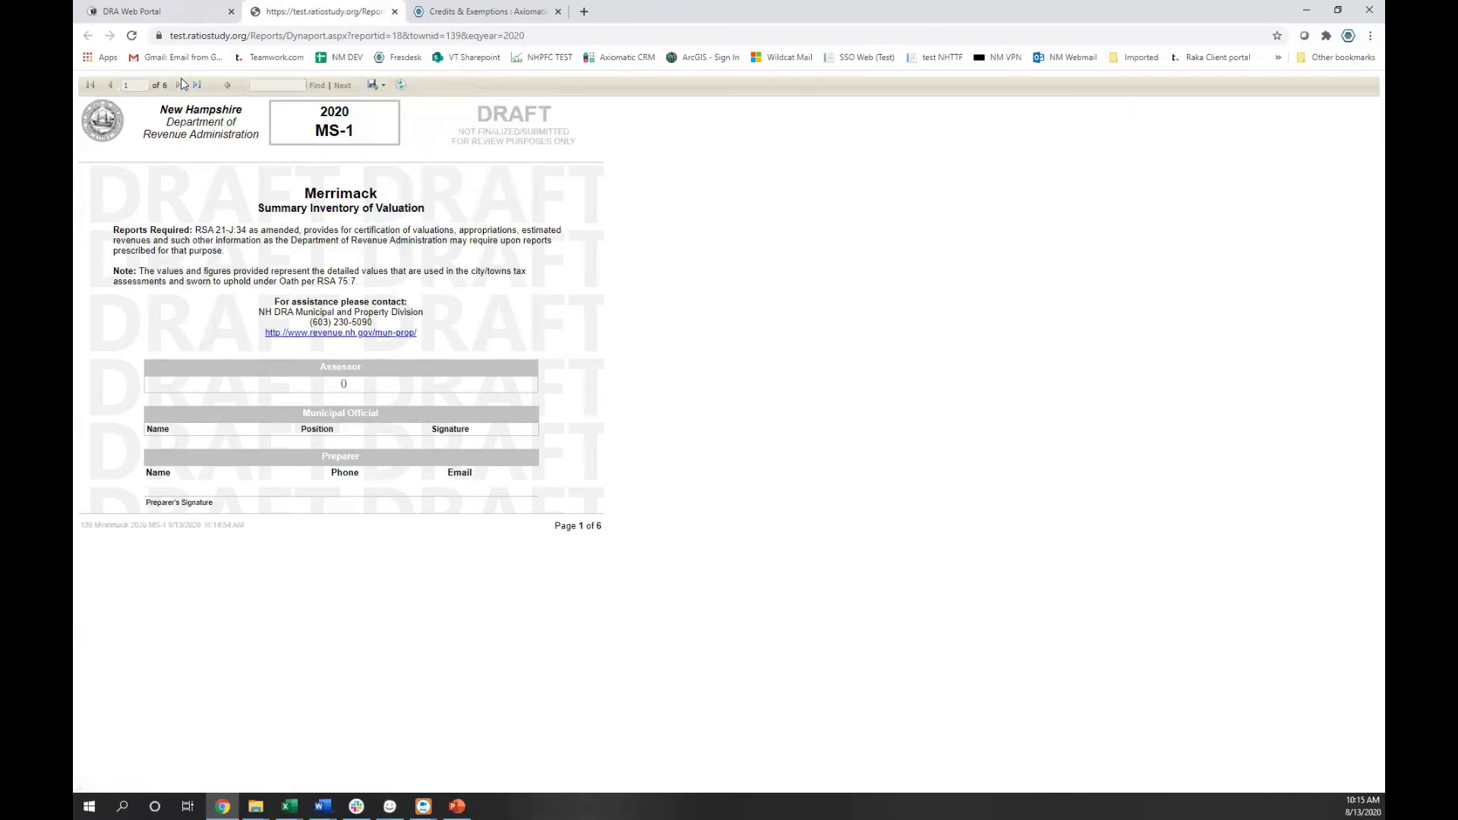
# Read through pages 2 and 3 of the draft MS-1 report and close it to return to the form
pyautogui.click(180, 84)
pyautogui.scroll(-5, 366, 259)
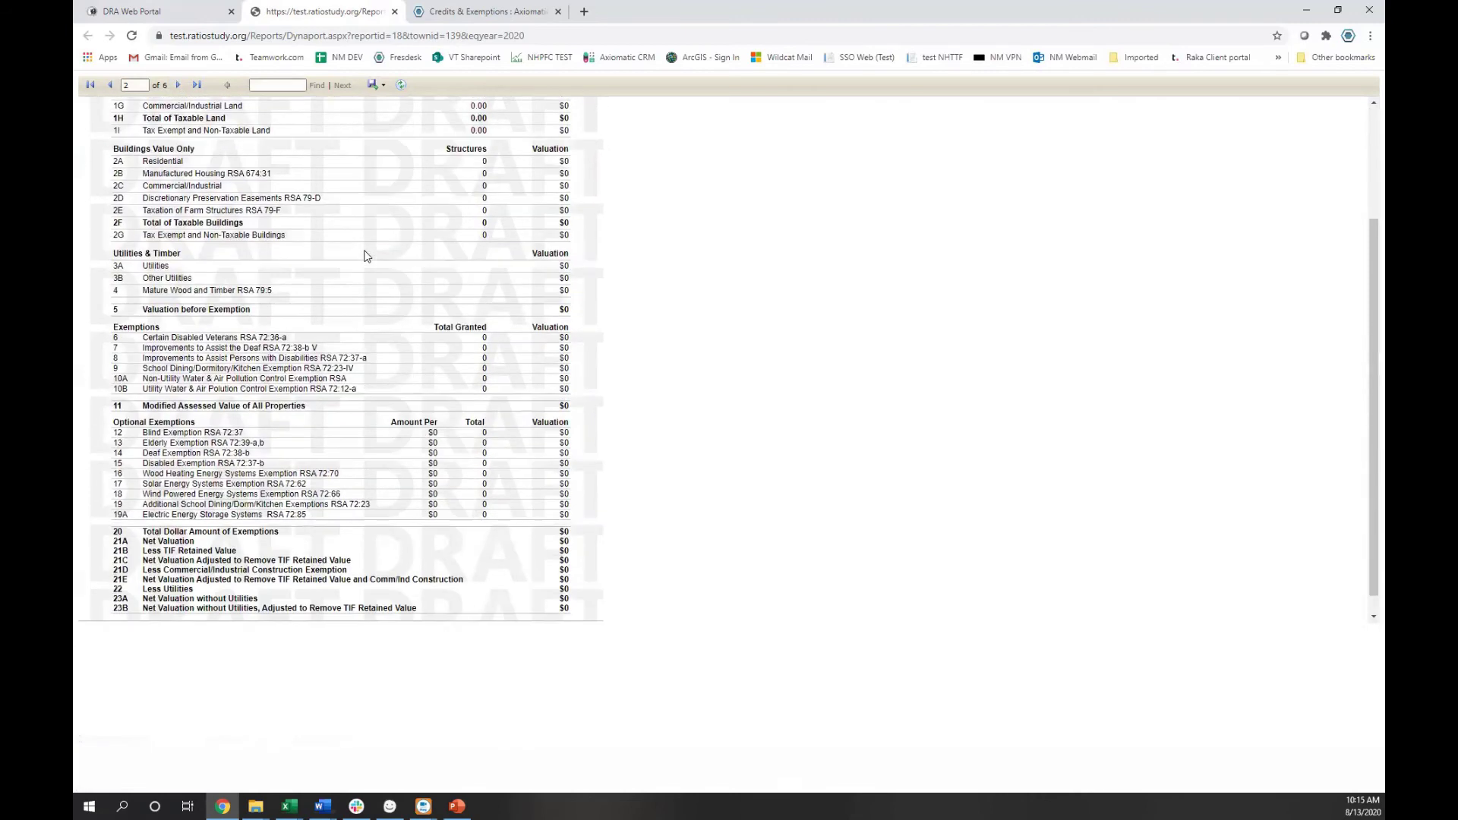
pyautogui.scroll(5, 366, 257)
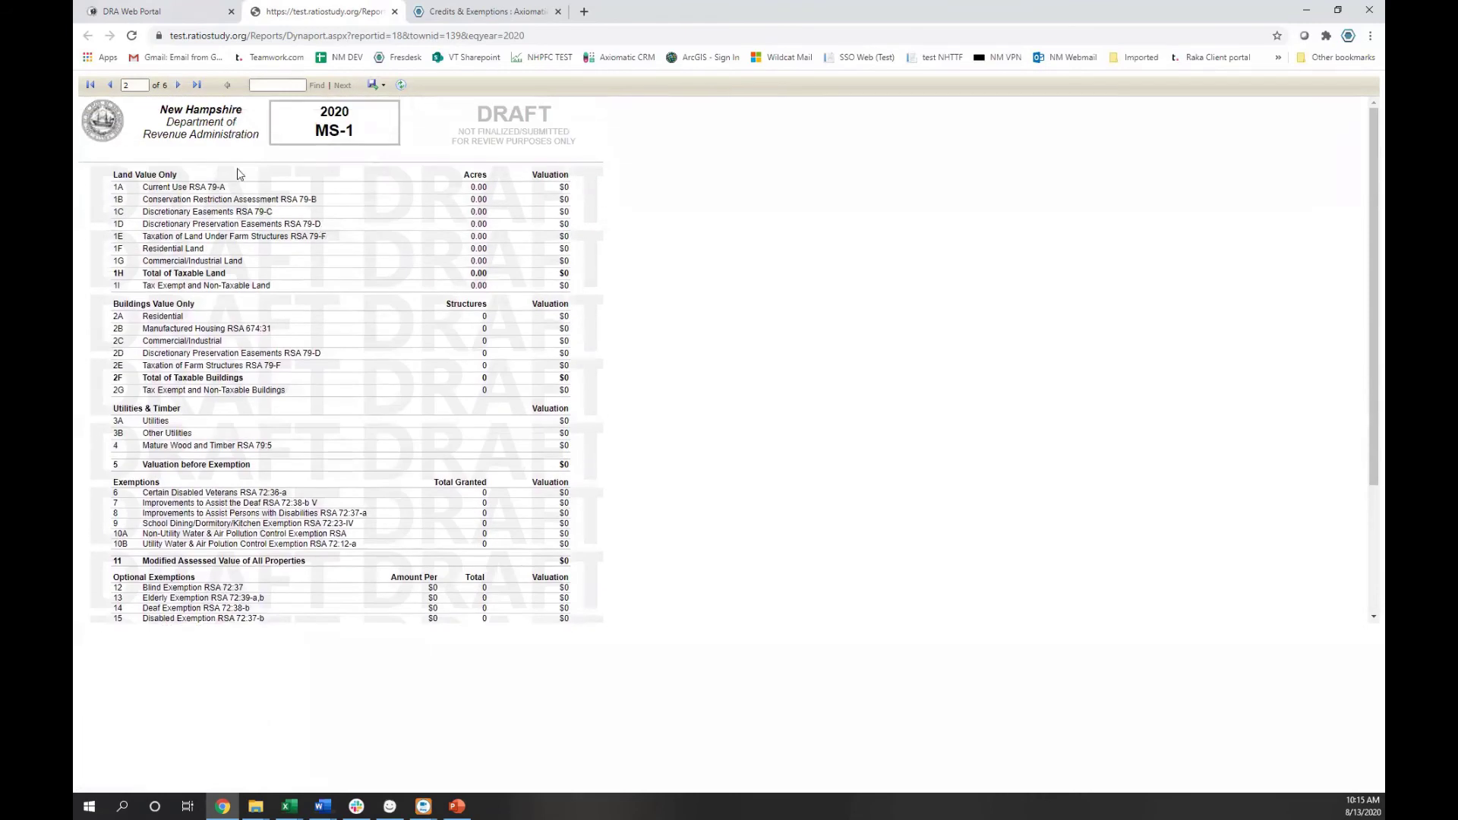
pyautogui.click(179, 85)
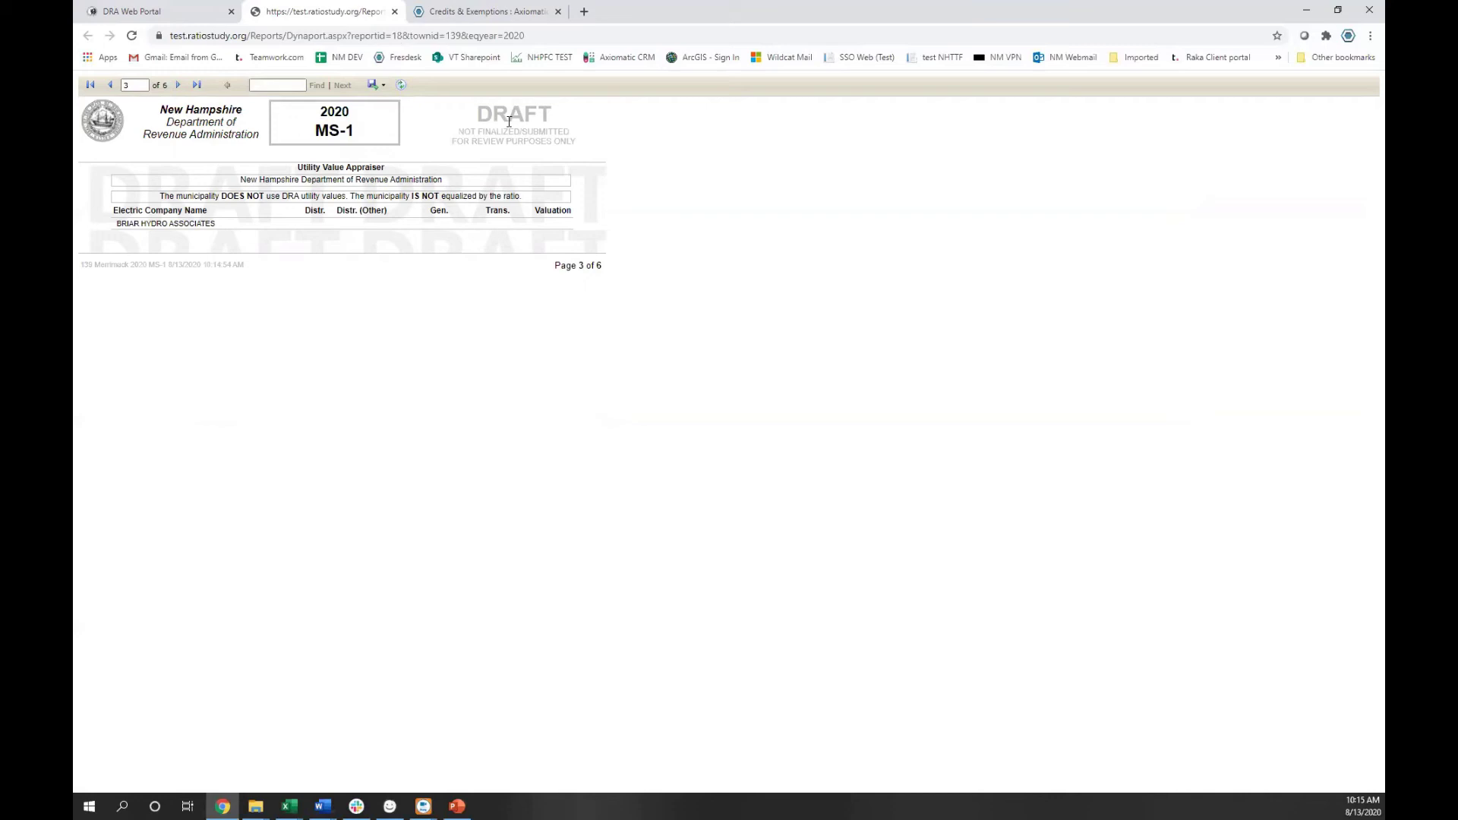
pyautogui.click(394, 11)
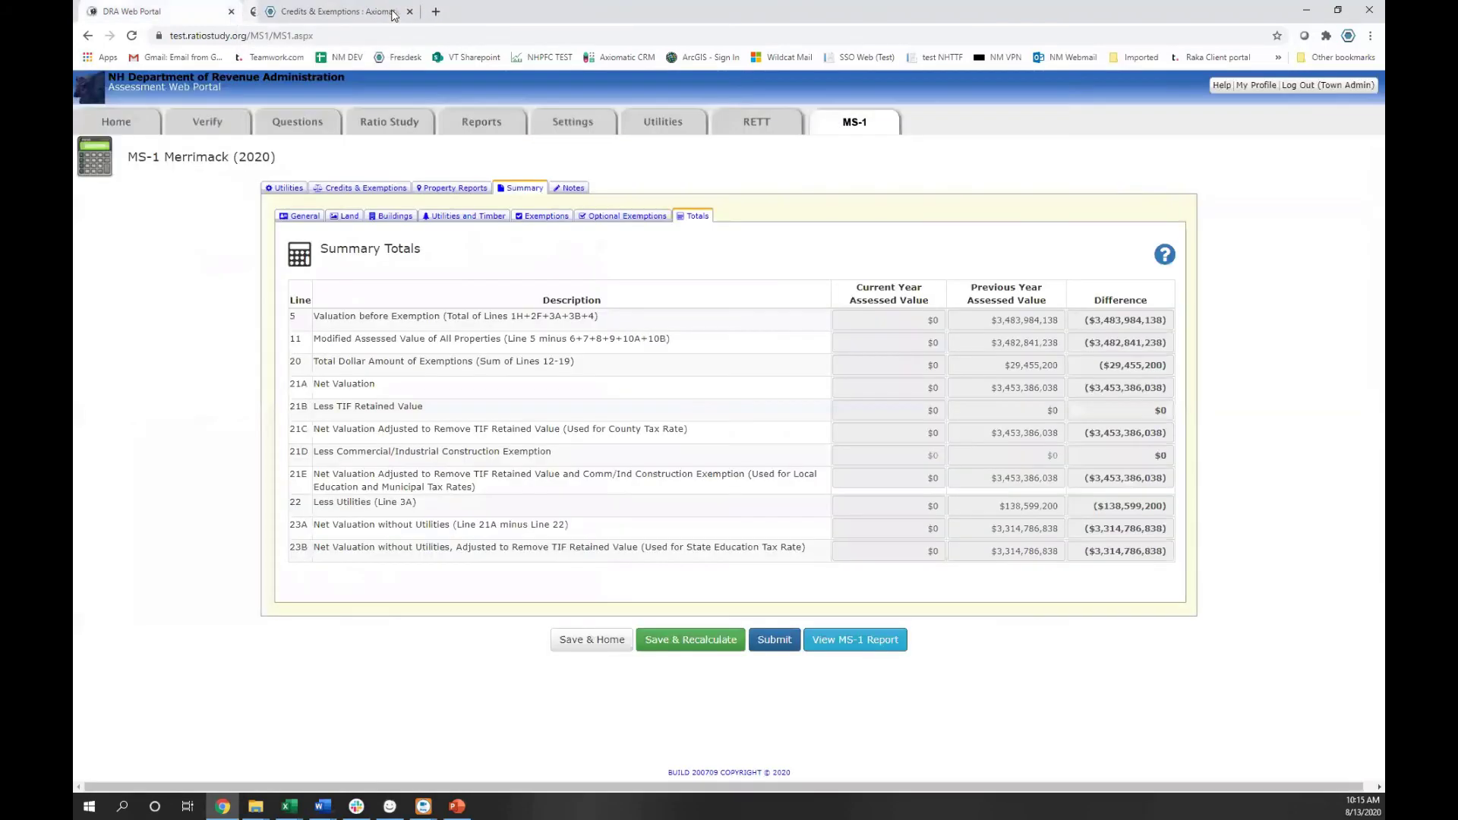
# Look at the MS-1 form's Notes section, leave it blank, and save the form while returning to the home page
pyautogui.click(576, 189)
pyautogui.click(543, 276)
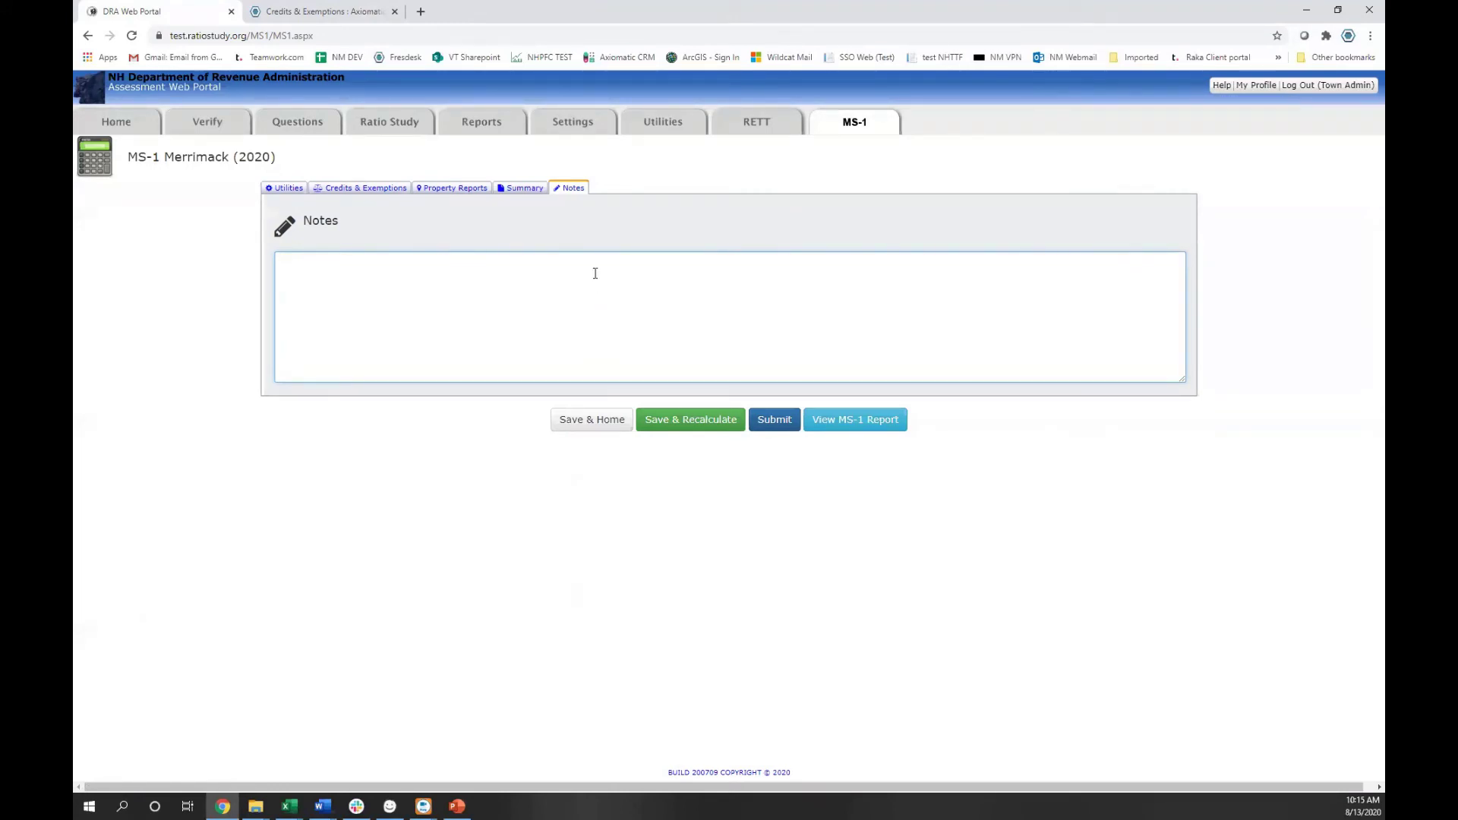
pyautogui.click(599, 421)
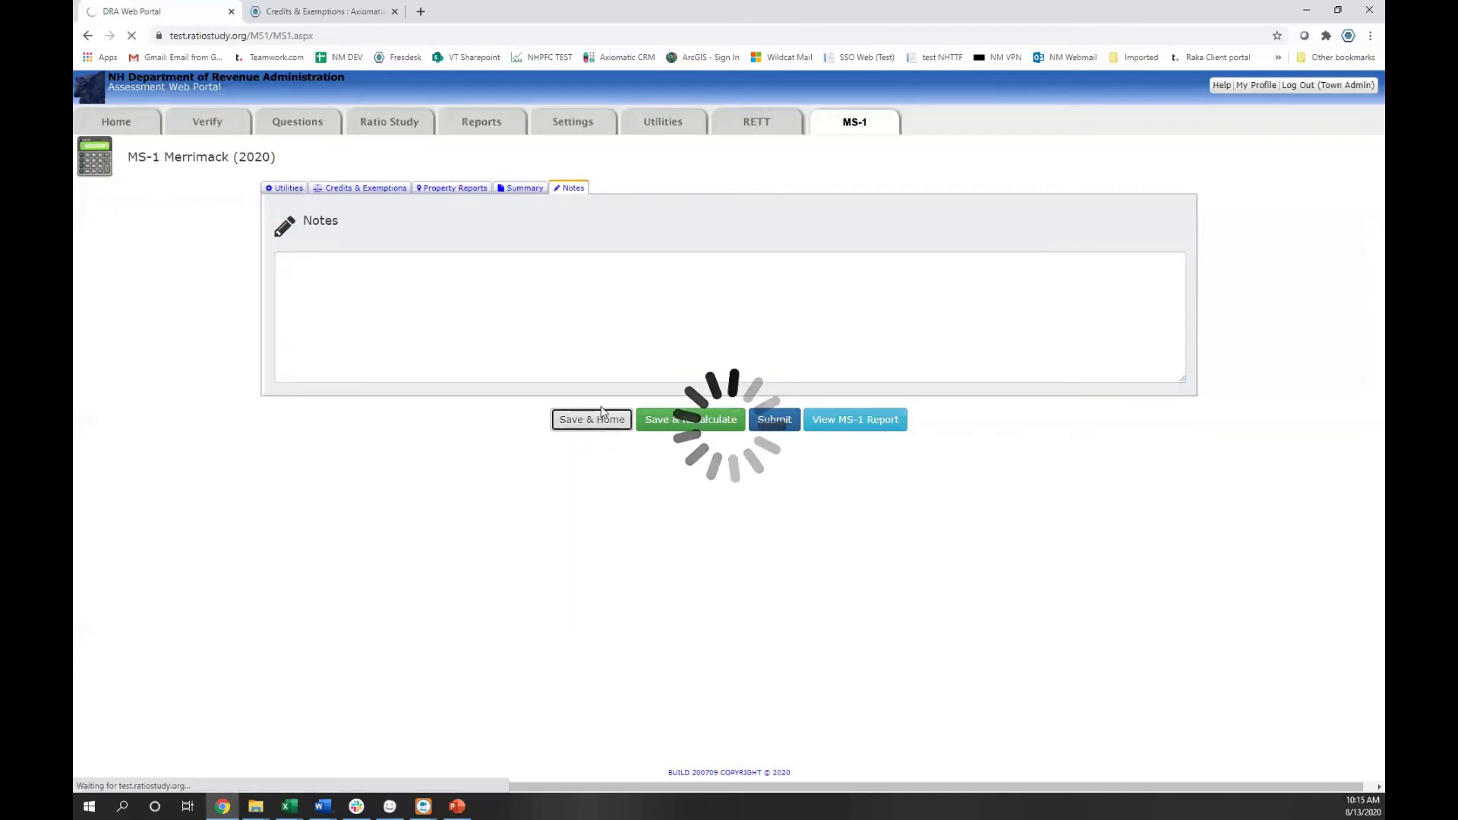